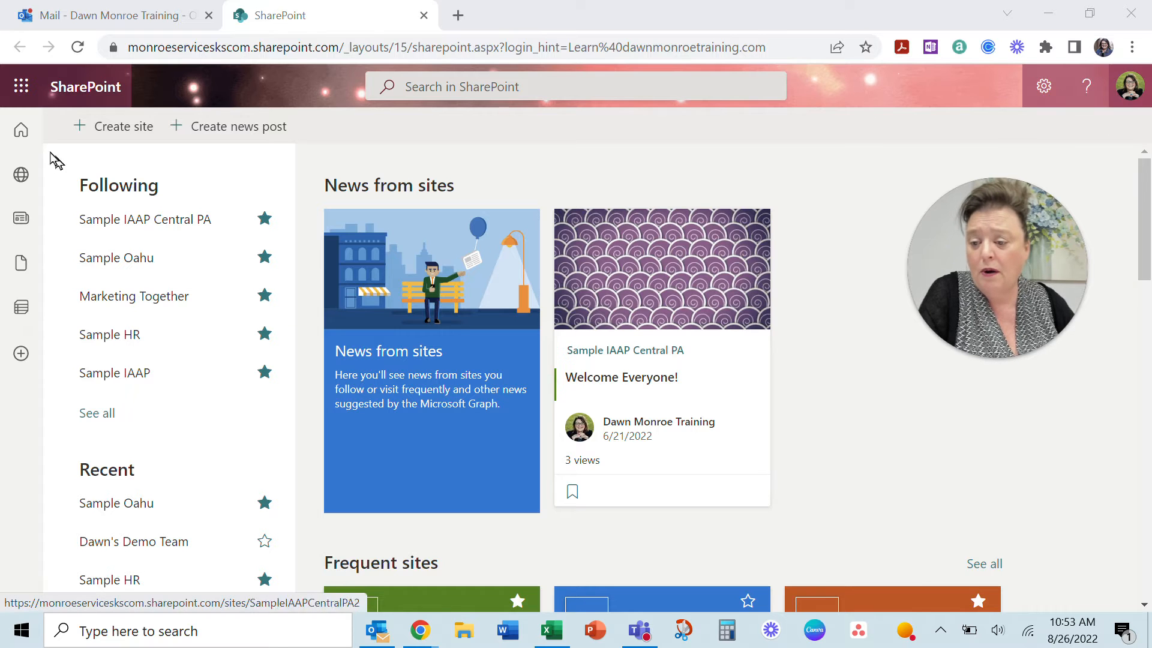
Open the SharePoint start page from the Microsoft 365 apps and start creating a new communication site.
click(25, 95)
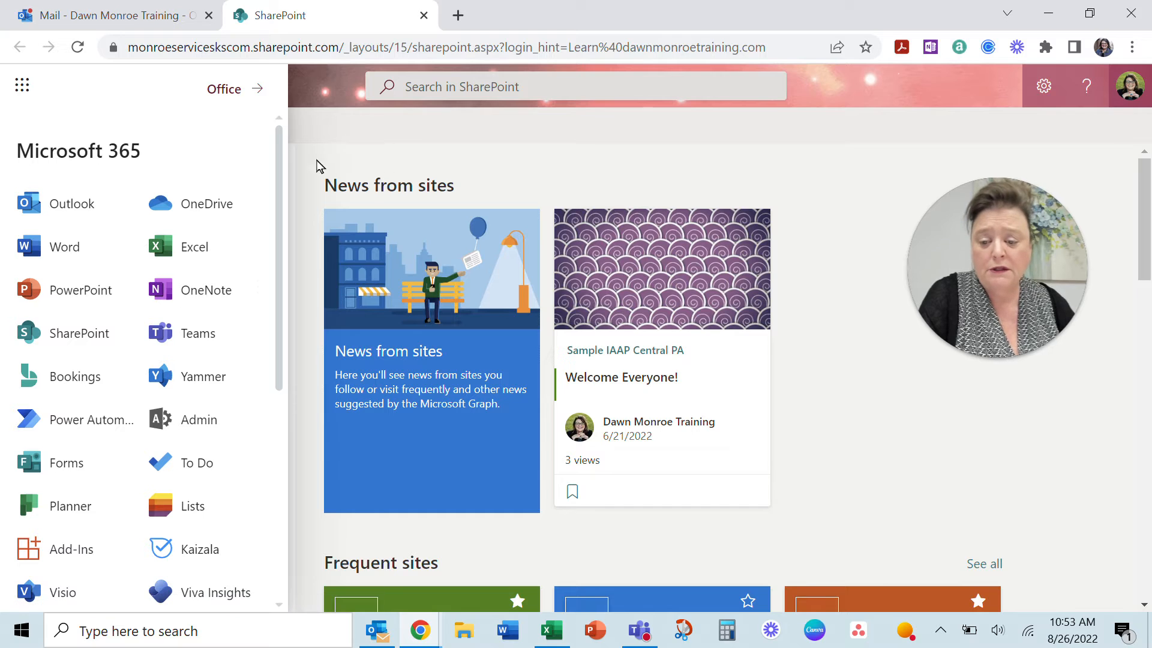
click(60, 336)
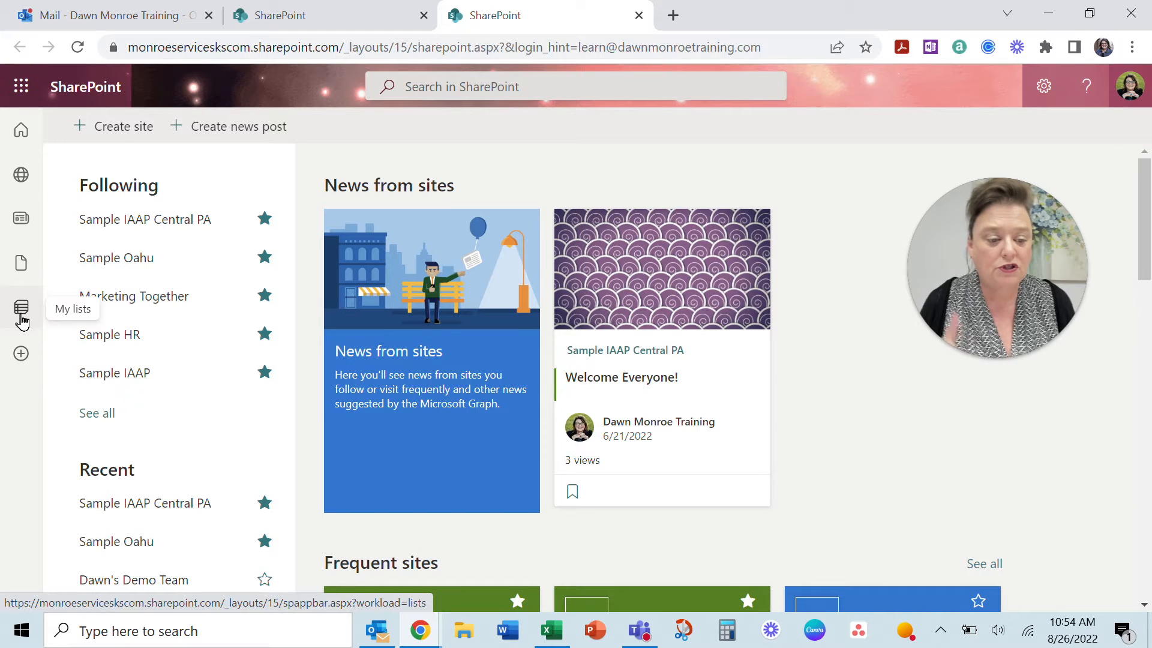
click(129, 136)
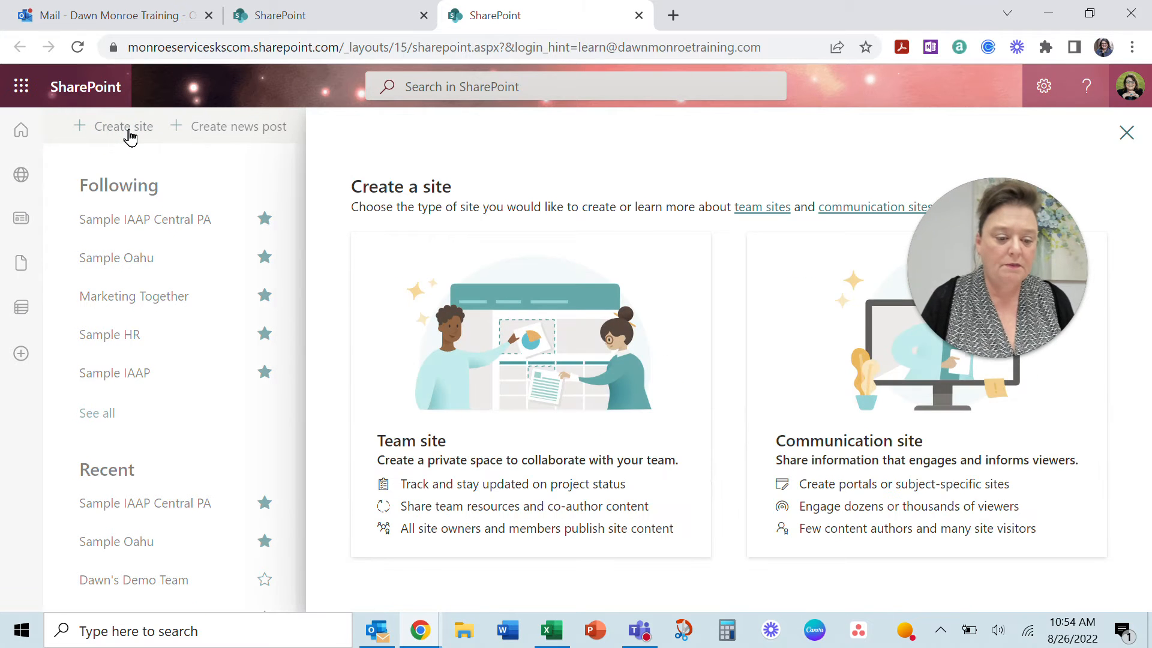
drag(1033, 267, 1040, 183)
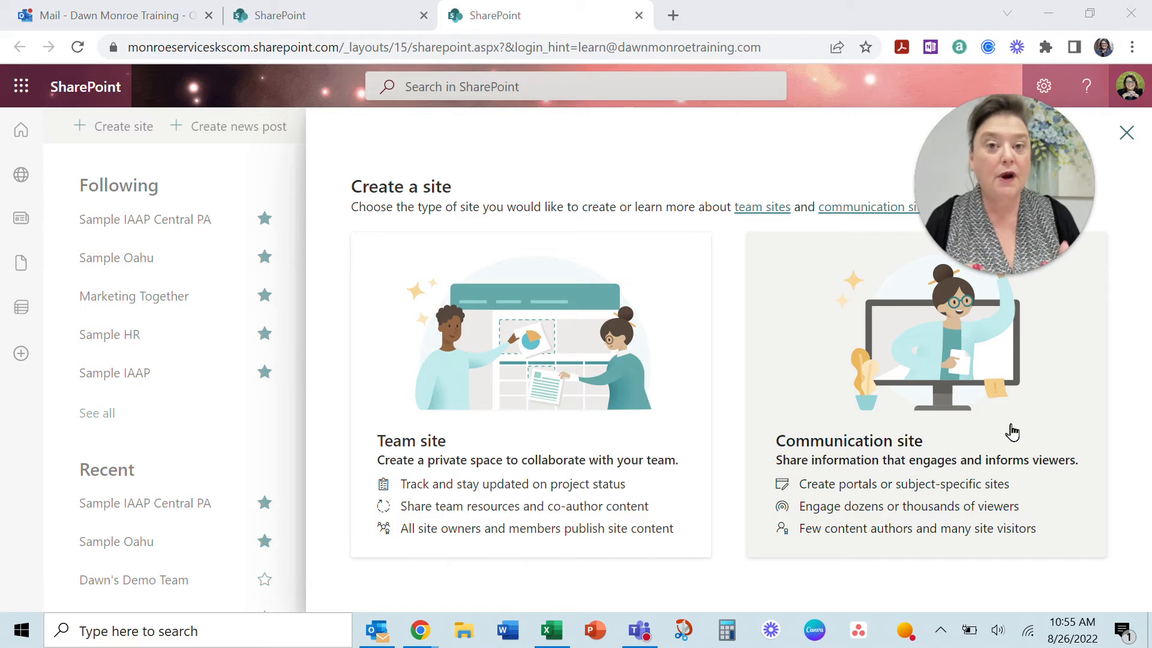
click(901, 447)
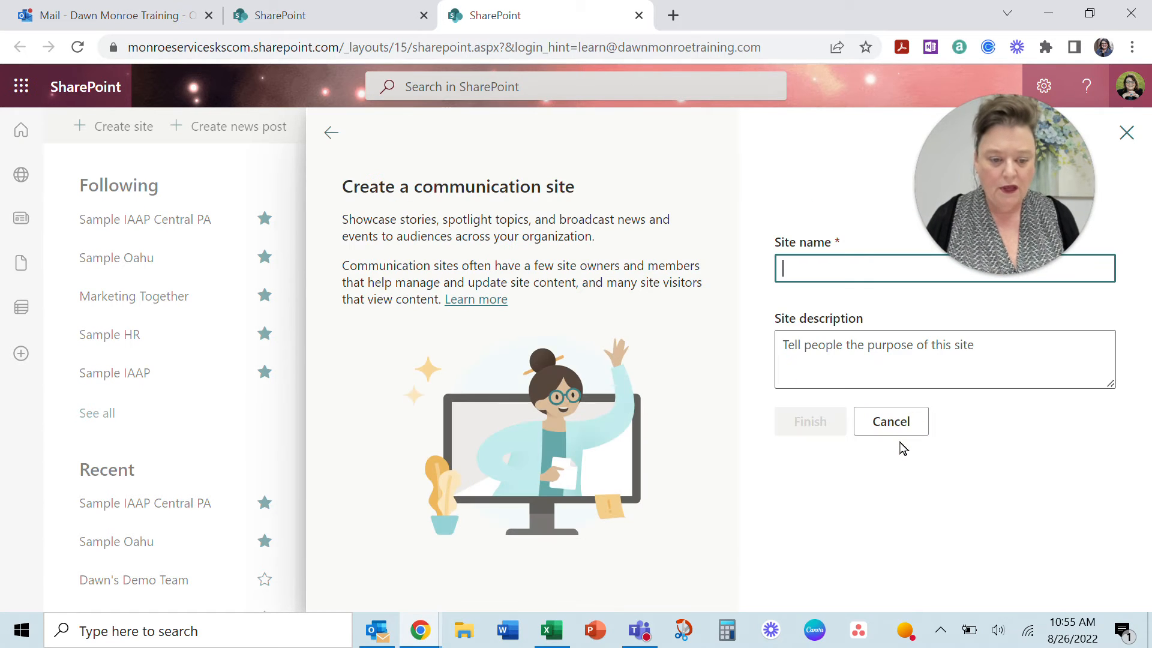
Name the communication site "Sample for YouTube", leave its description empty, and finish creating it.
text(Sample)
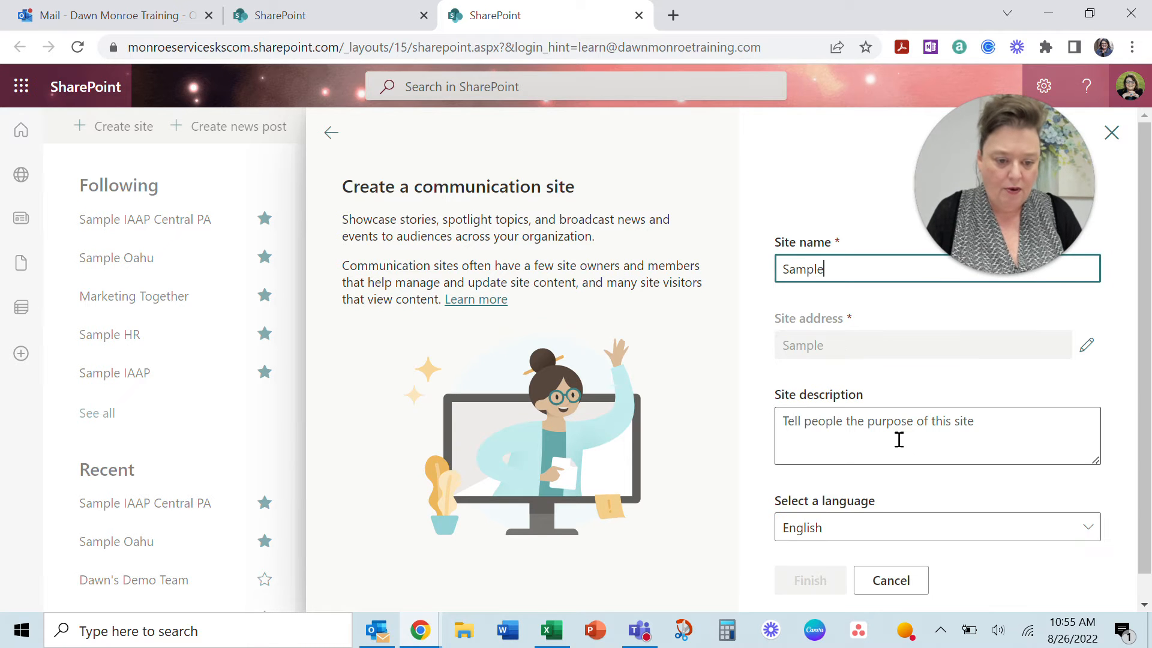
text( for YOu)
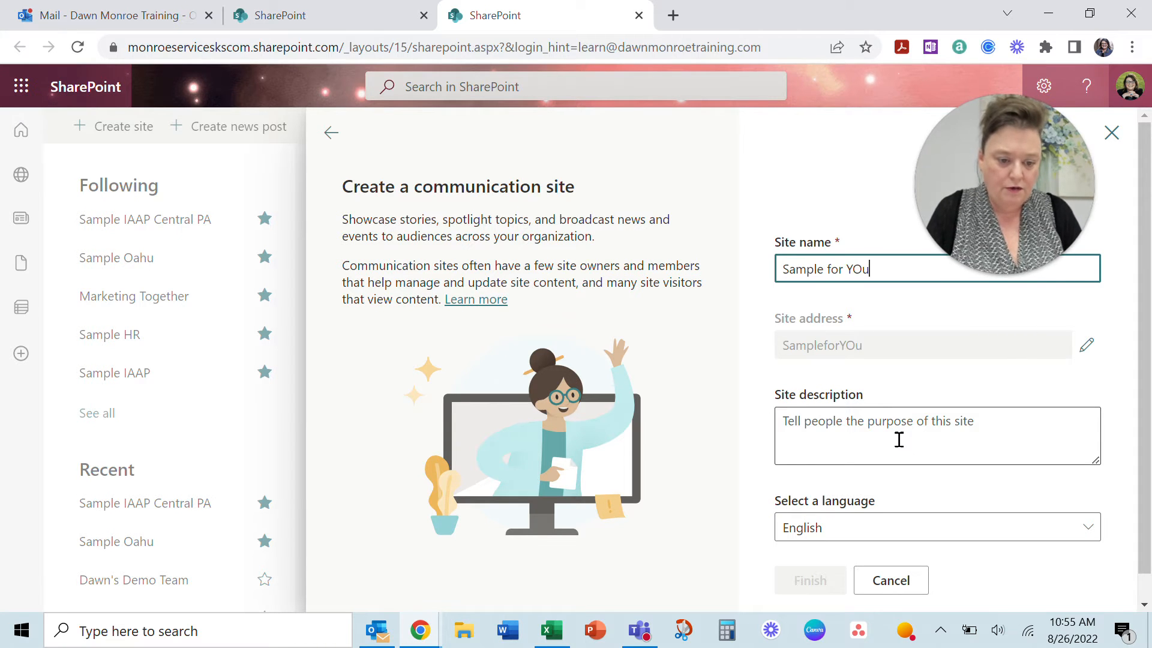
key(BackSpace)
key(BackSpace)
text(ouTube)
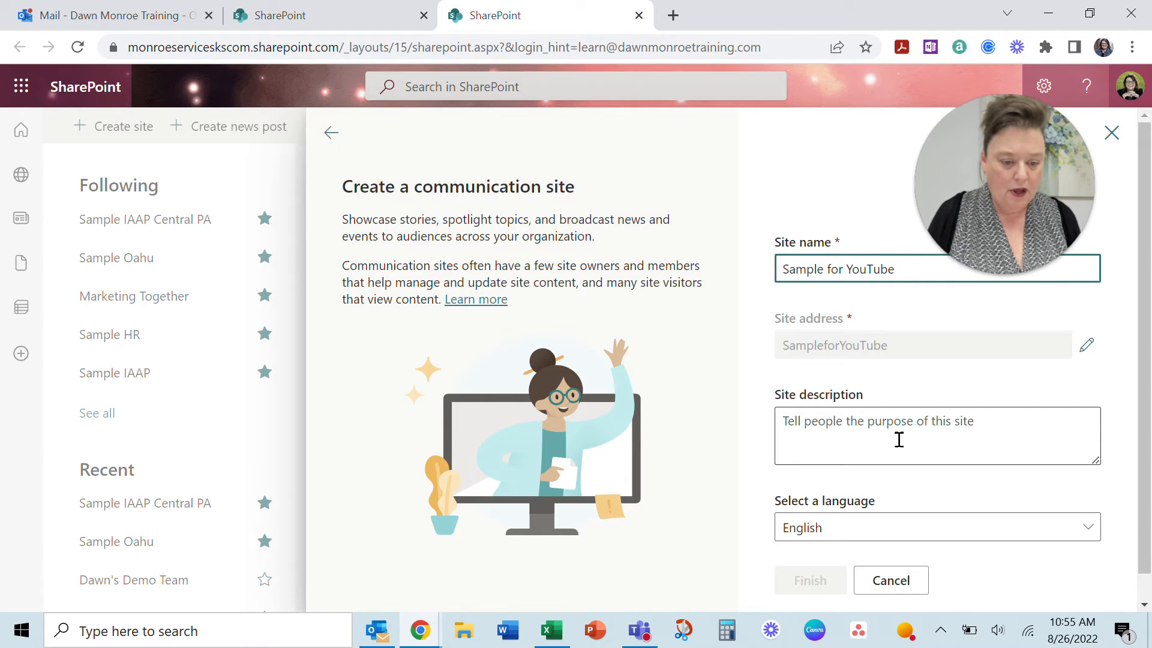
click(899, 440)
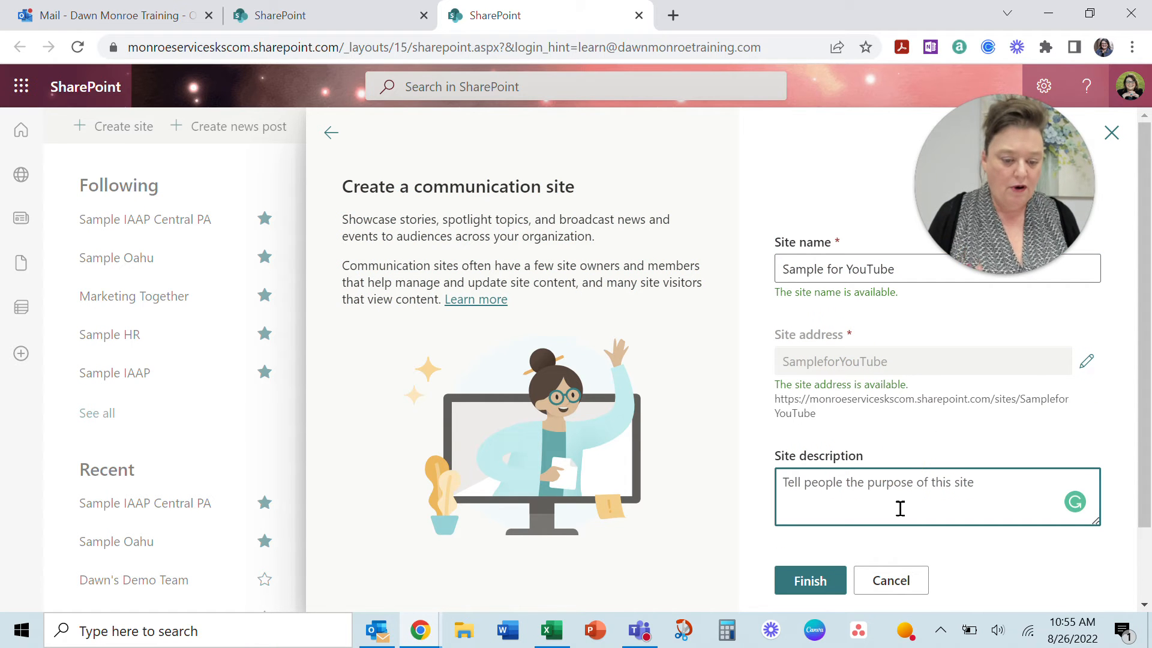
scroll(920, 429, down, 1)
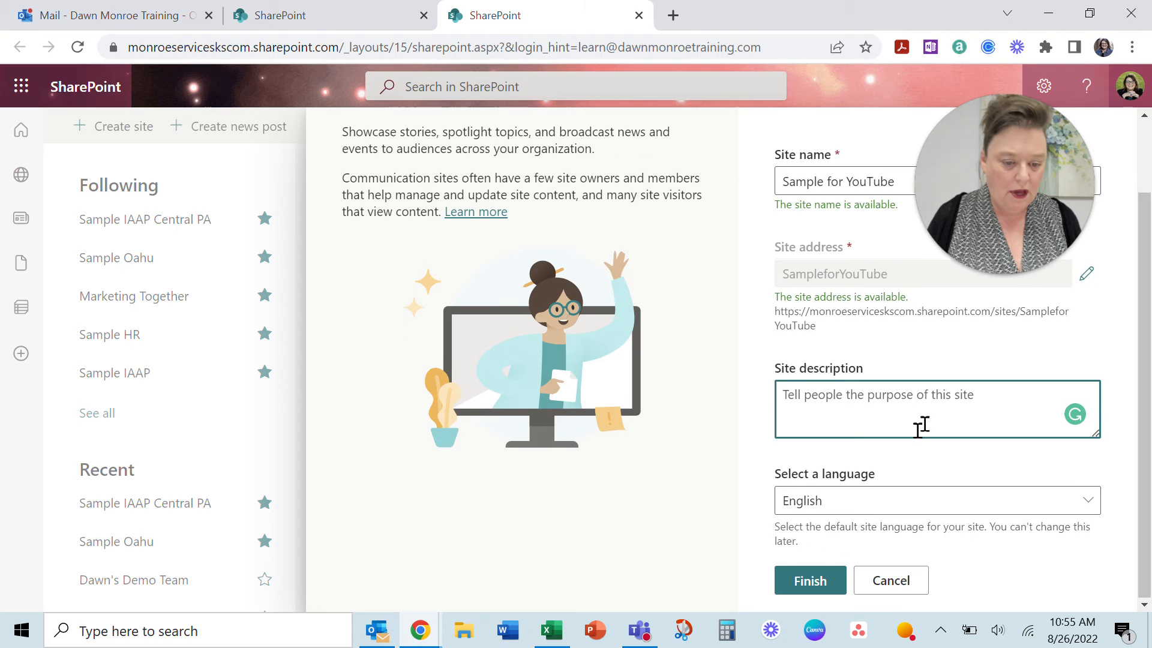
click(810, 582)
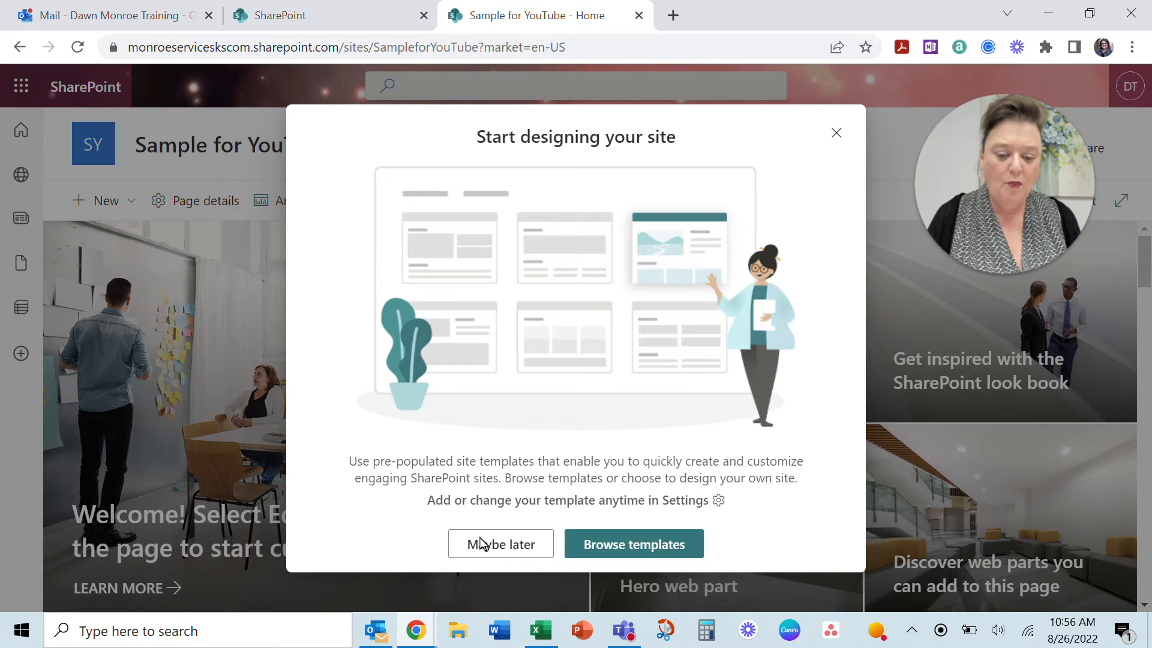
Browse Microsoft's site templates and apply the Leadership connection template to the new site.
click(621, 544)
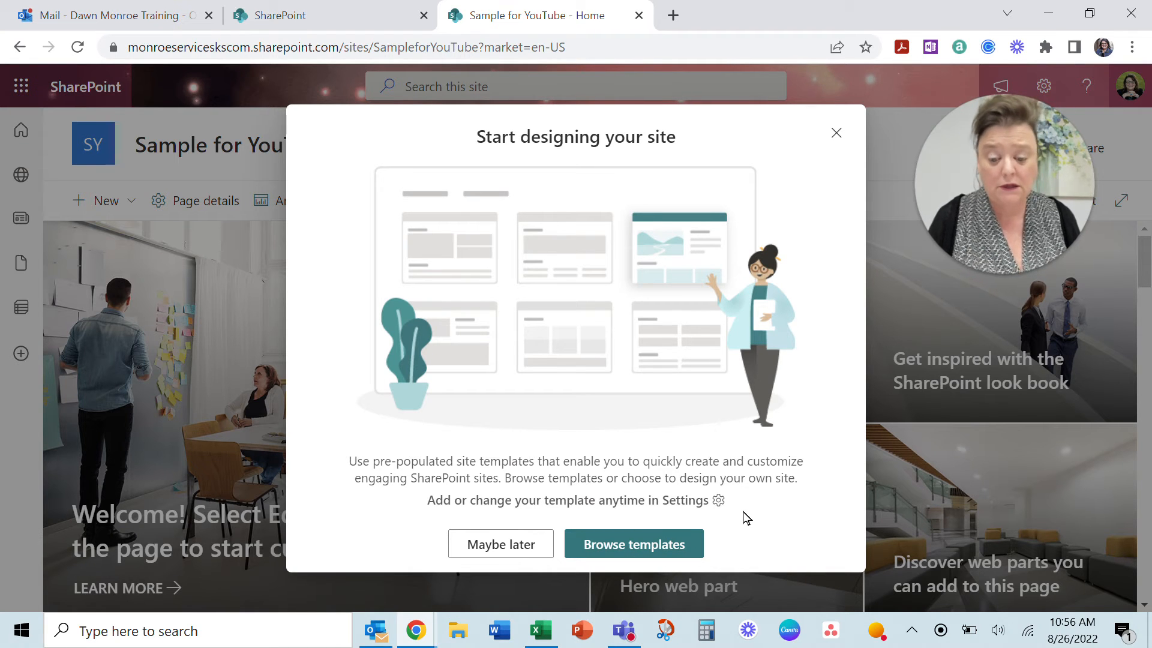
click(636, 548)
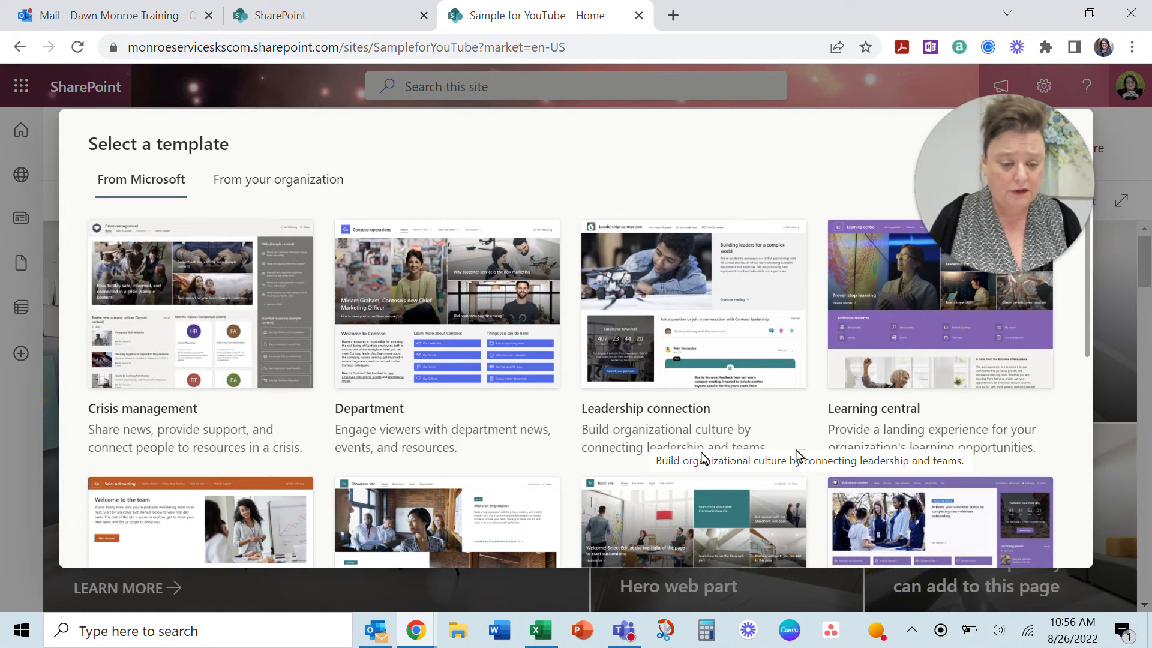
mouse_move(993, 389)
scroll(994, 389, down, 2)
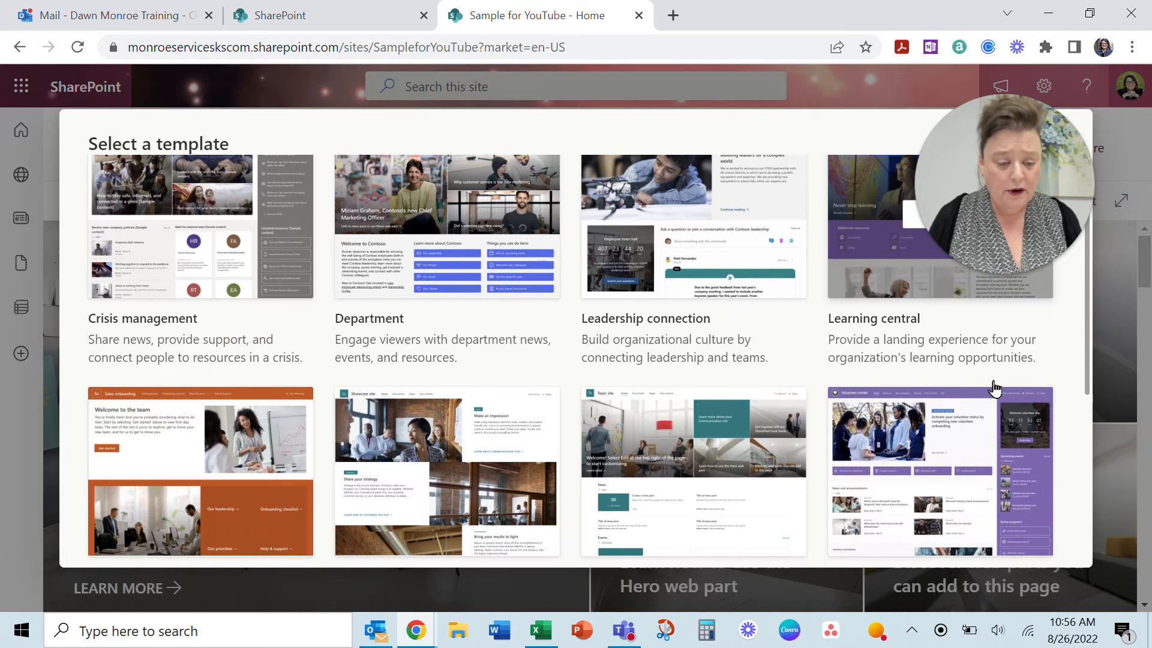
scroll(690, 465, down, 2)
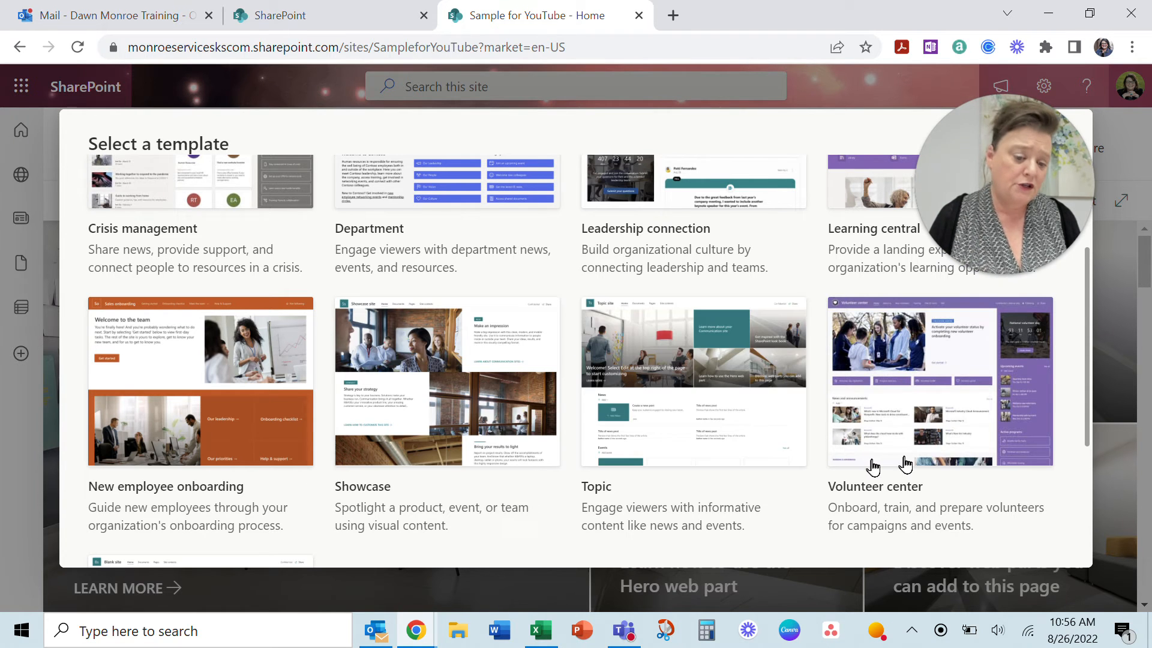
scroll(911, 456, down, 1)
scroll(919, 449, down, 3)
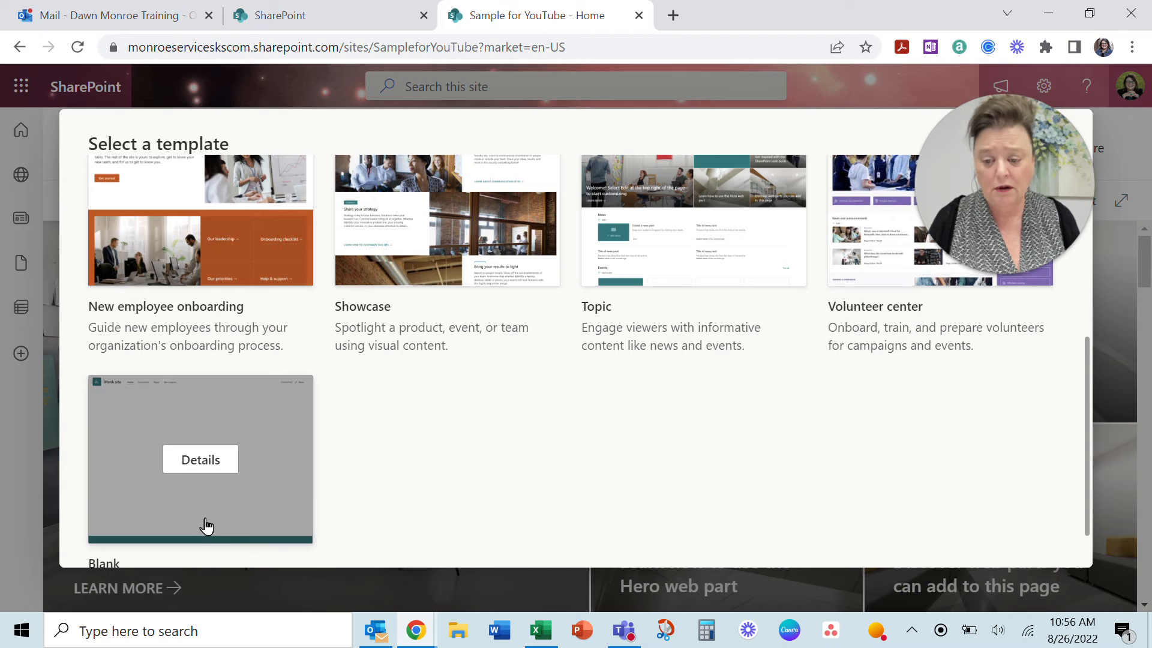
scroll(509, 455, up, 6)
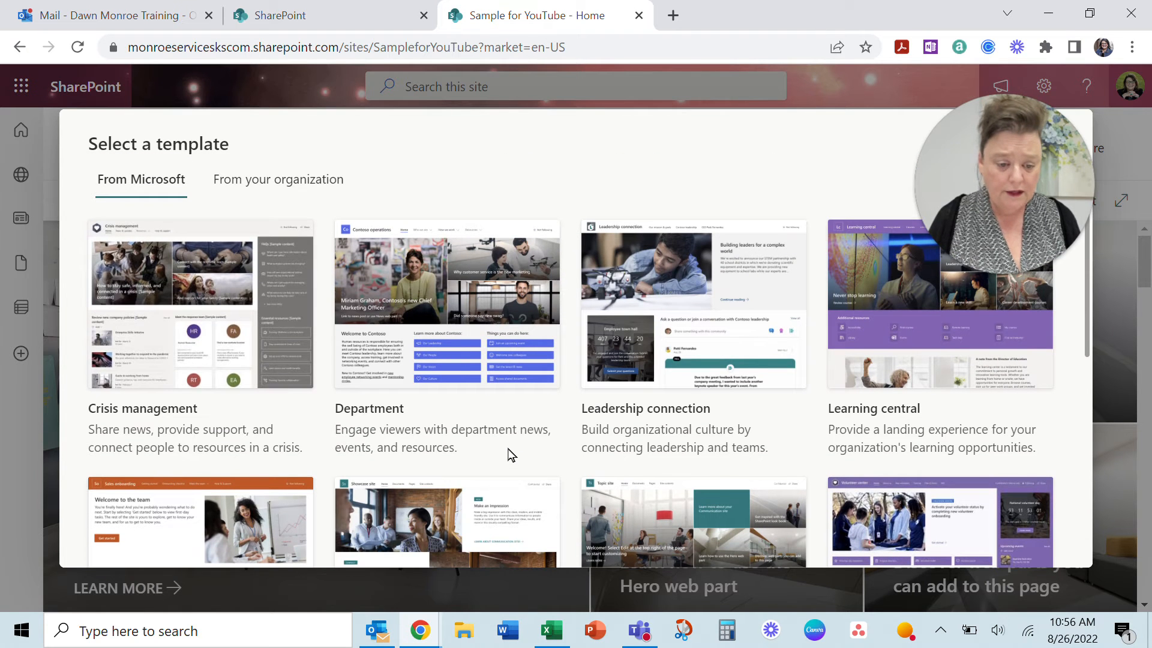
click(756, 342)
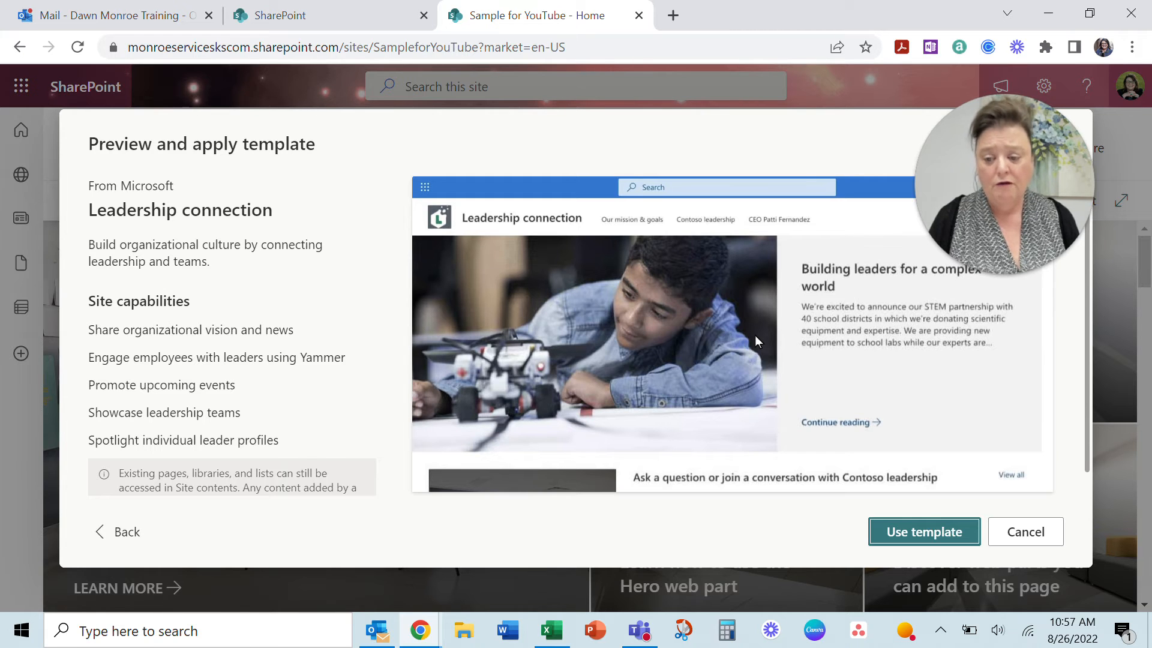
click(918, 538)
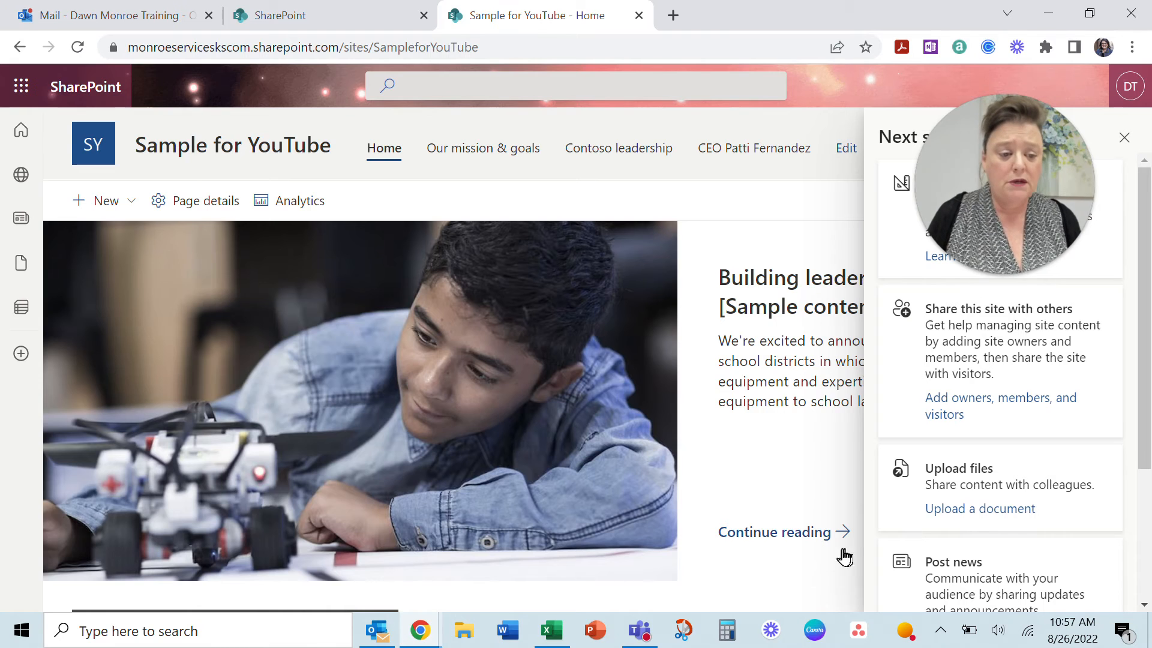
Put the new site's home page into edit mode.
drag(1007, 277, 130, 578)
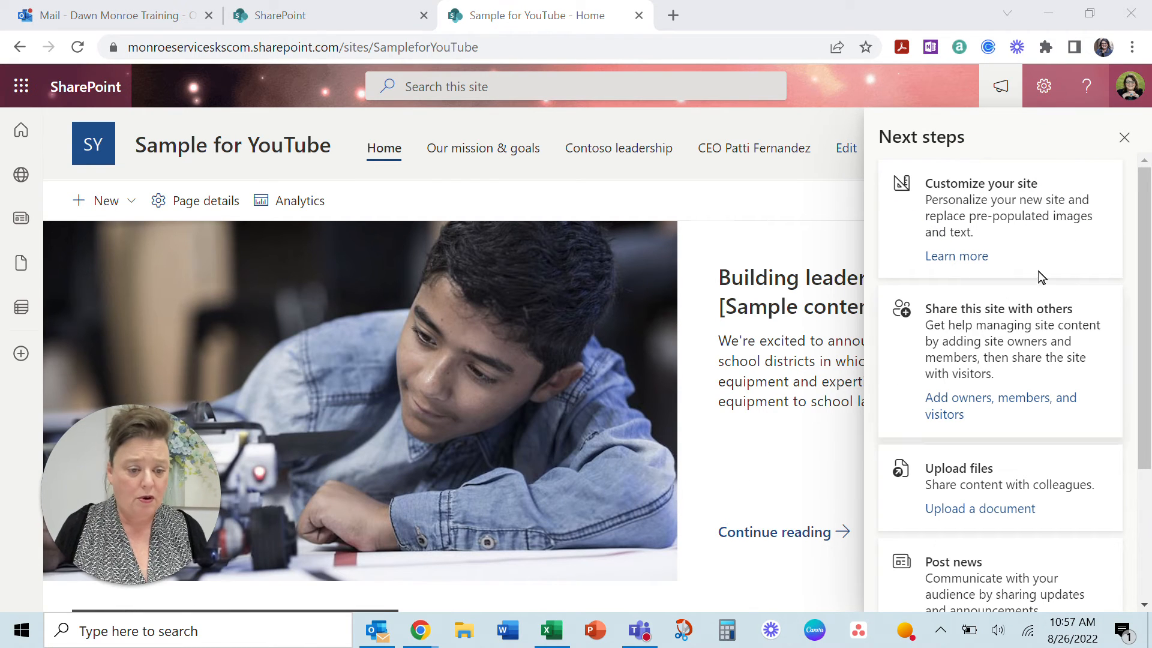
click(451, 341)
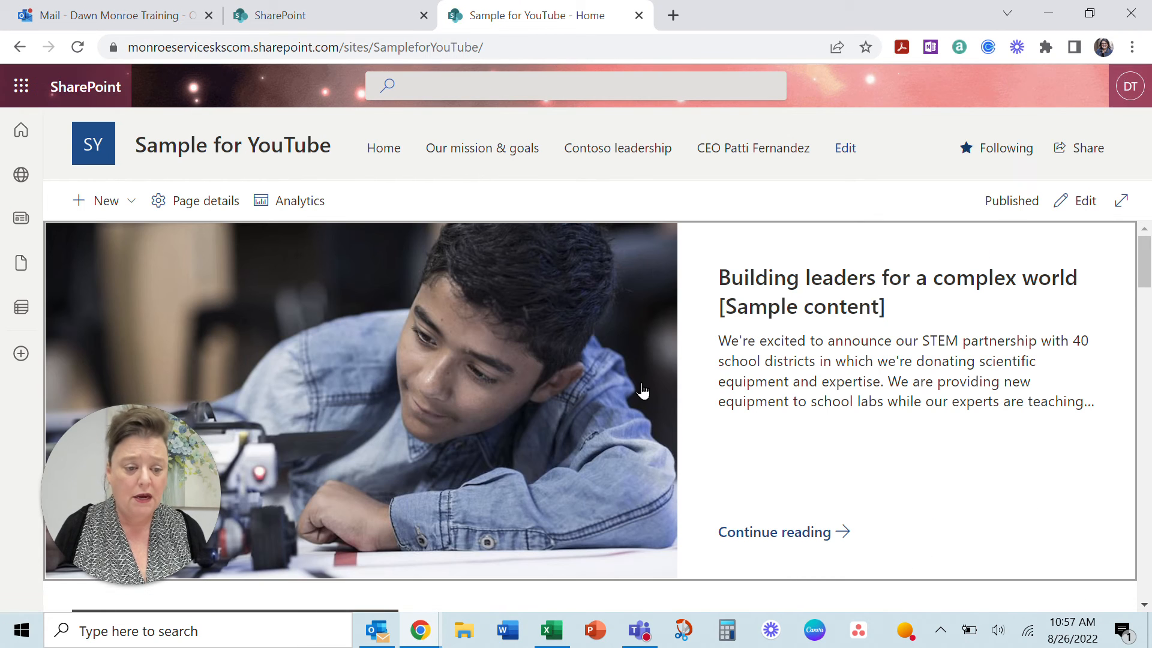
click(853, 293)
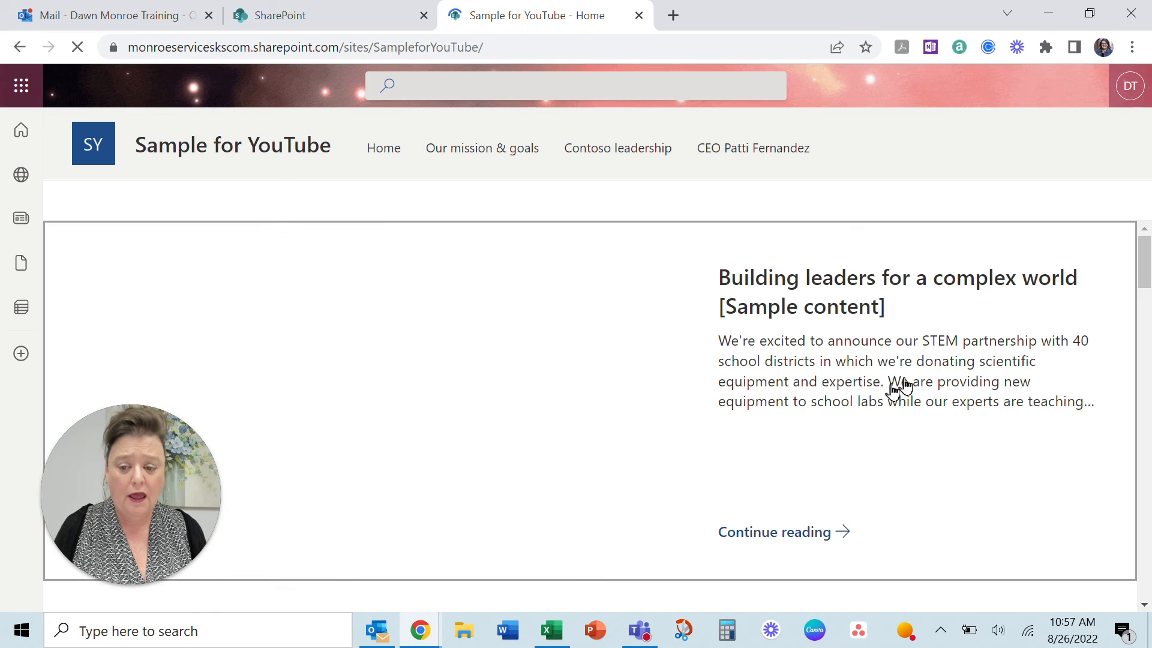
click(1071, 212)
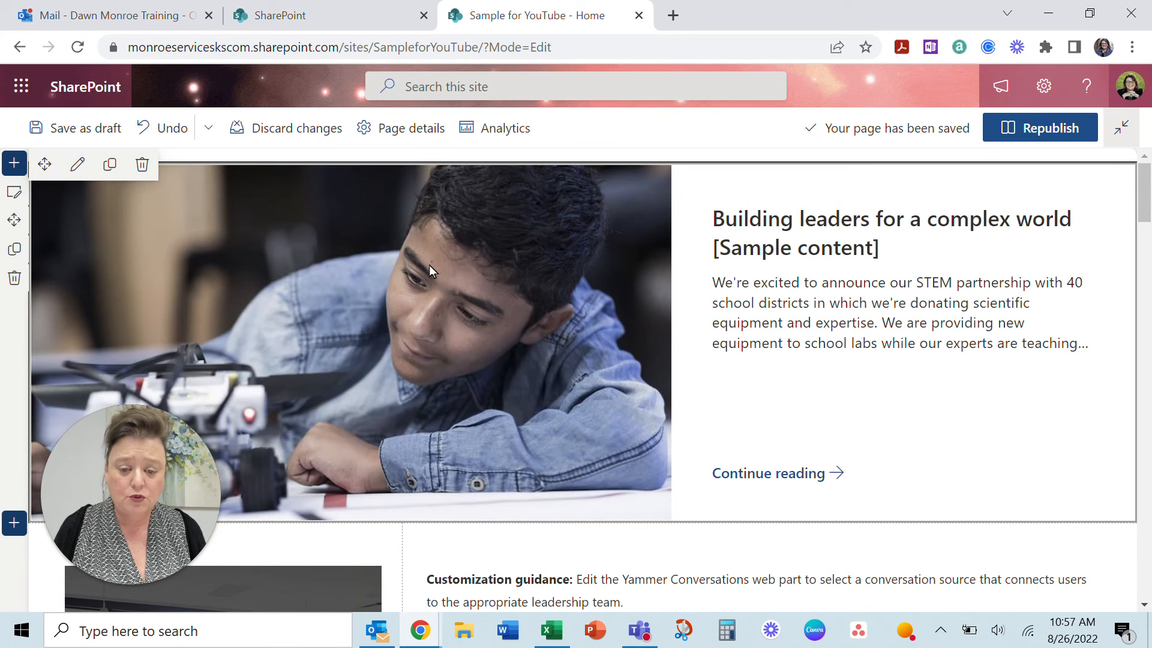
Try the two-layer and three-layer layouts on the Hero web part, then return it to One layer.
click(822, 228)
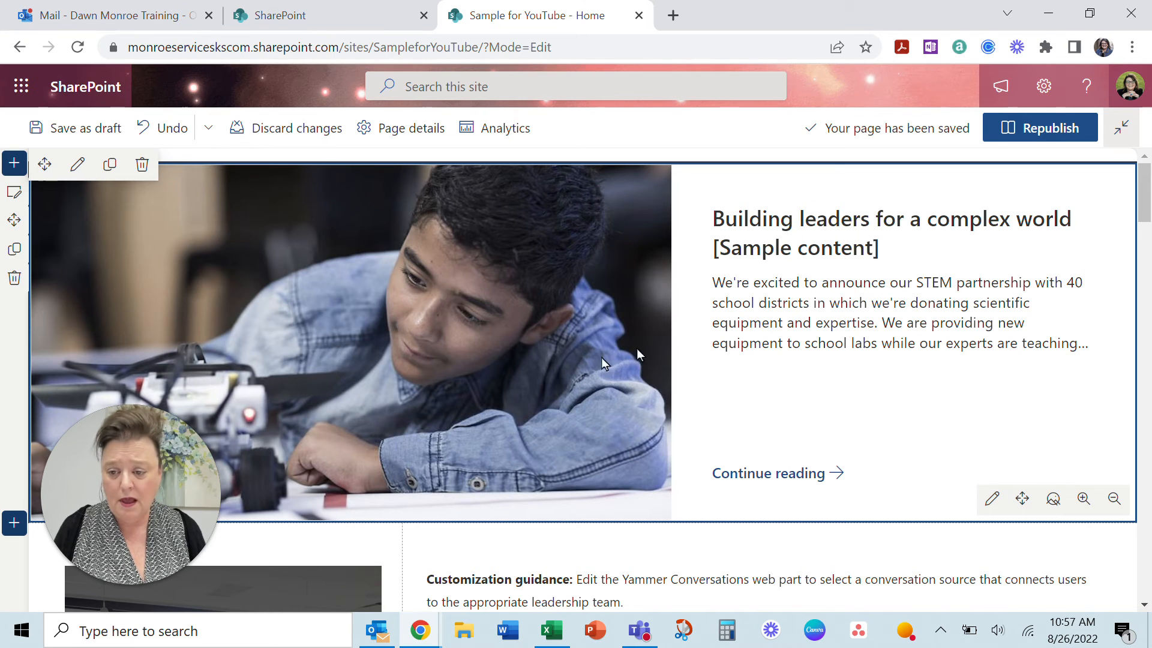
click(78, 165)
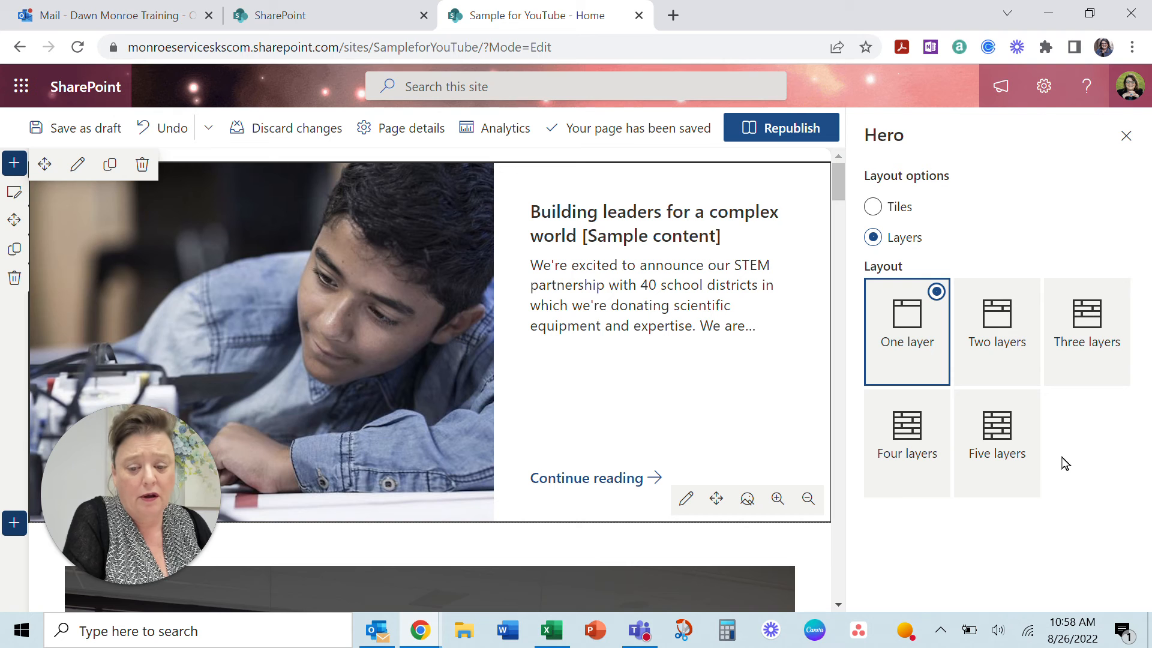
click(994, 355)
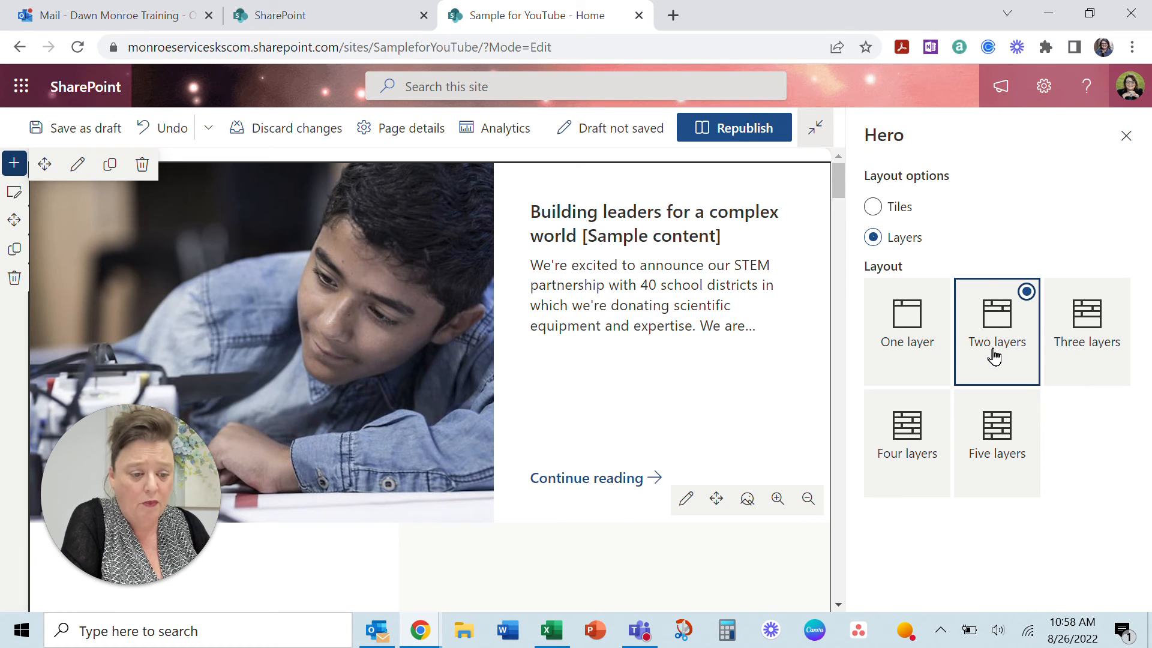
click(1059, 352)
click(917, 346)
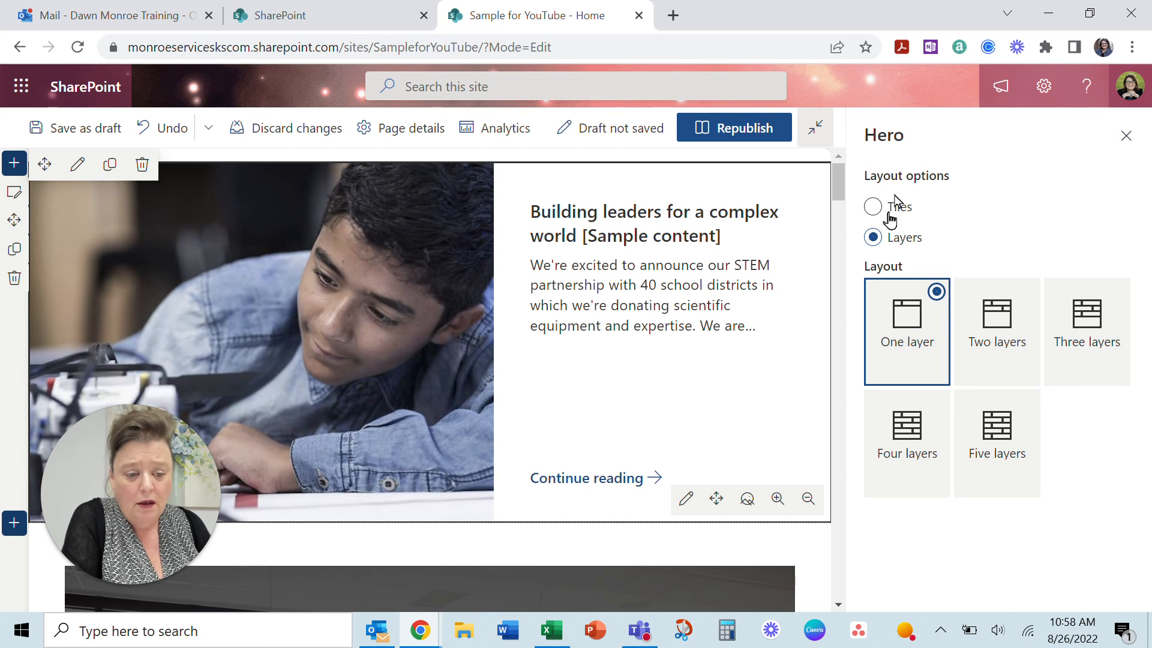
Open the details of the Hero item "Building leaders for a complex world" and expand its background image settings.
scroll(768, 387, down, 1)
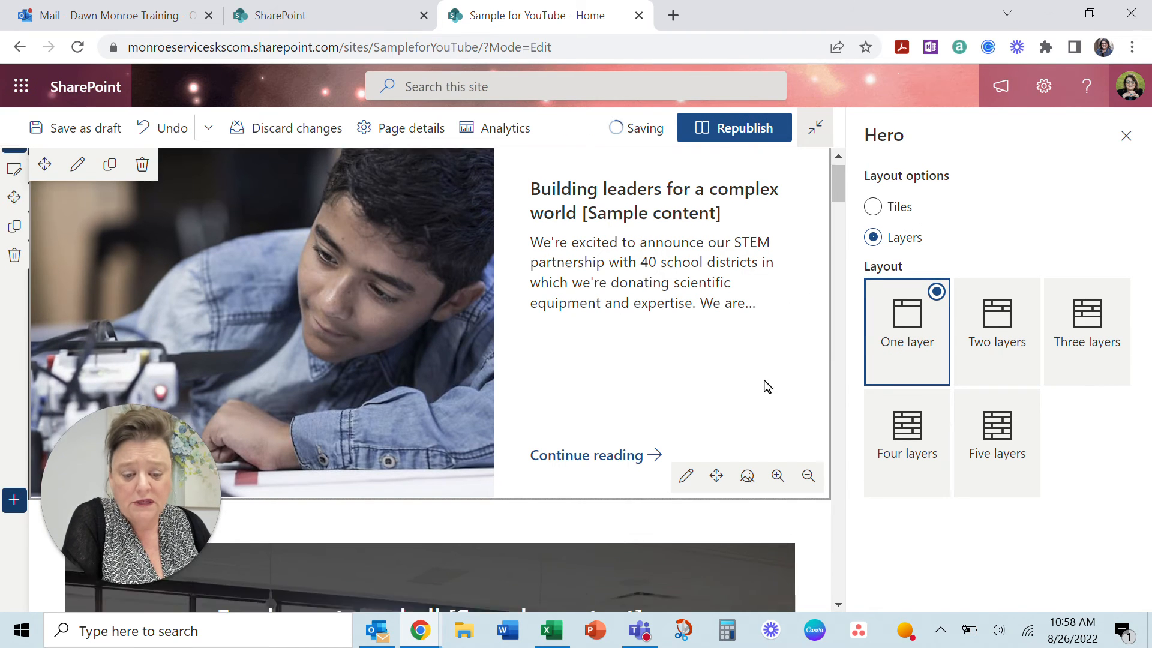
scroll(768, 386, down, 1)
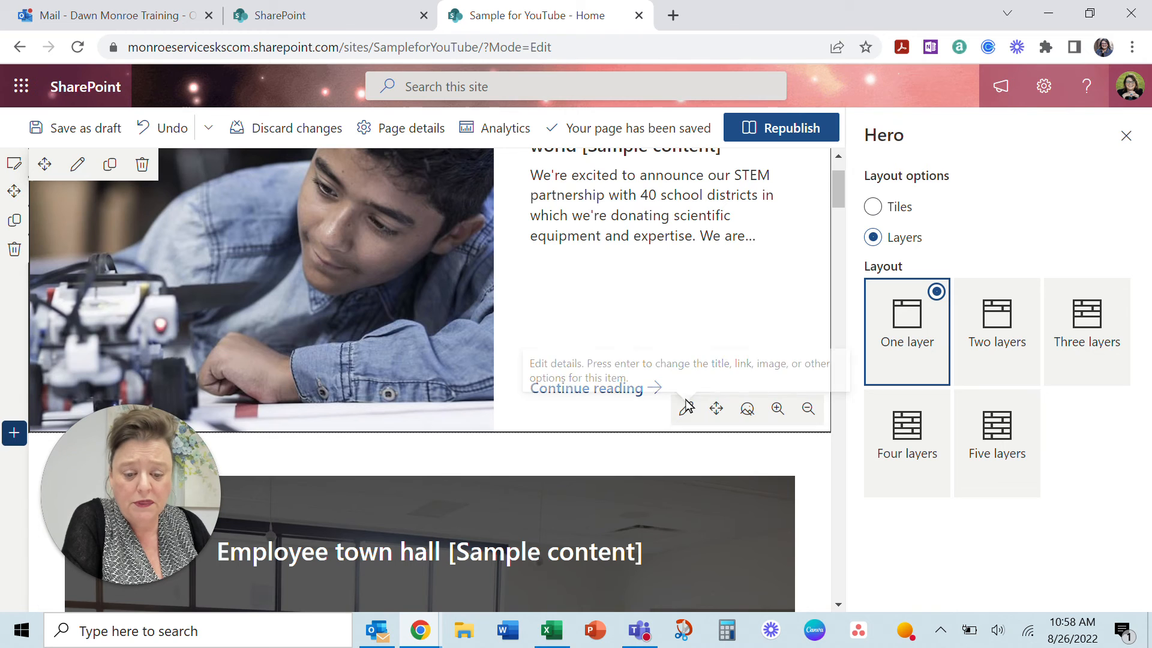
scroll(725, 312, up, 1)
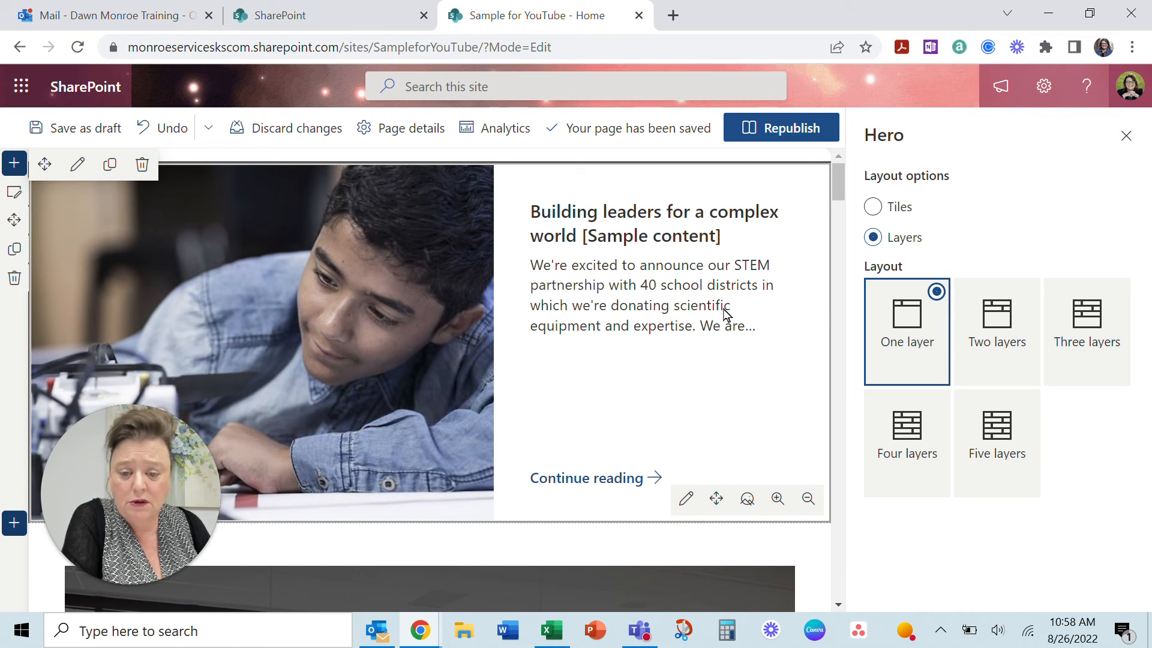
click(311, 320)
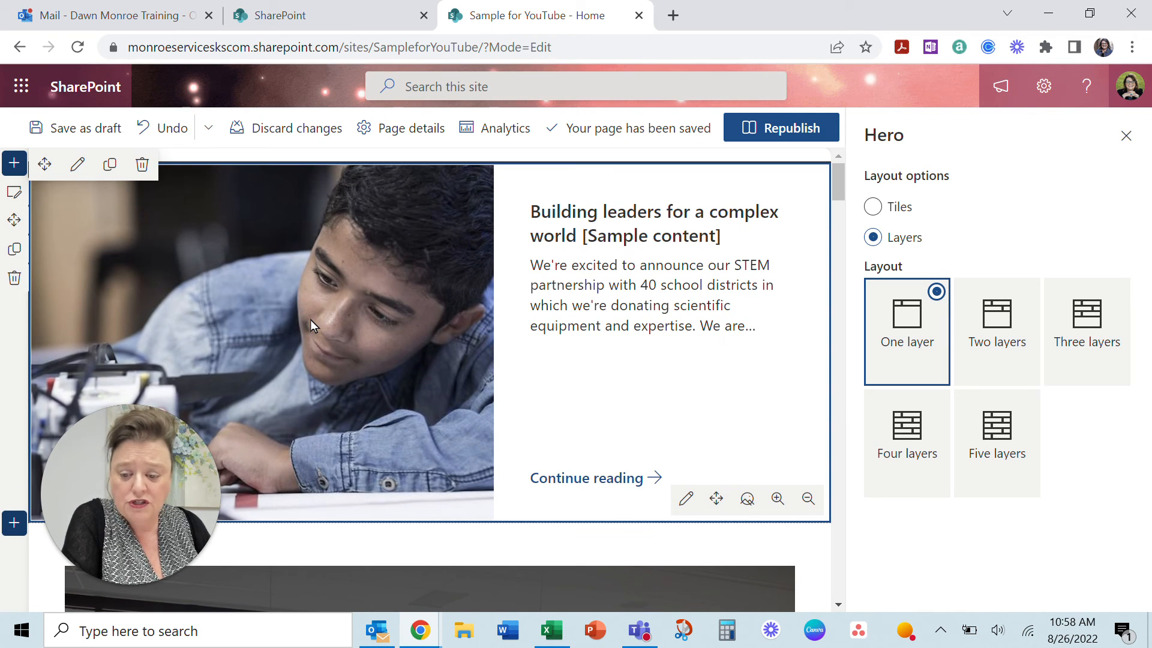
click(686, 499)
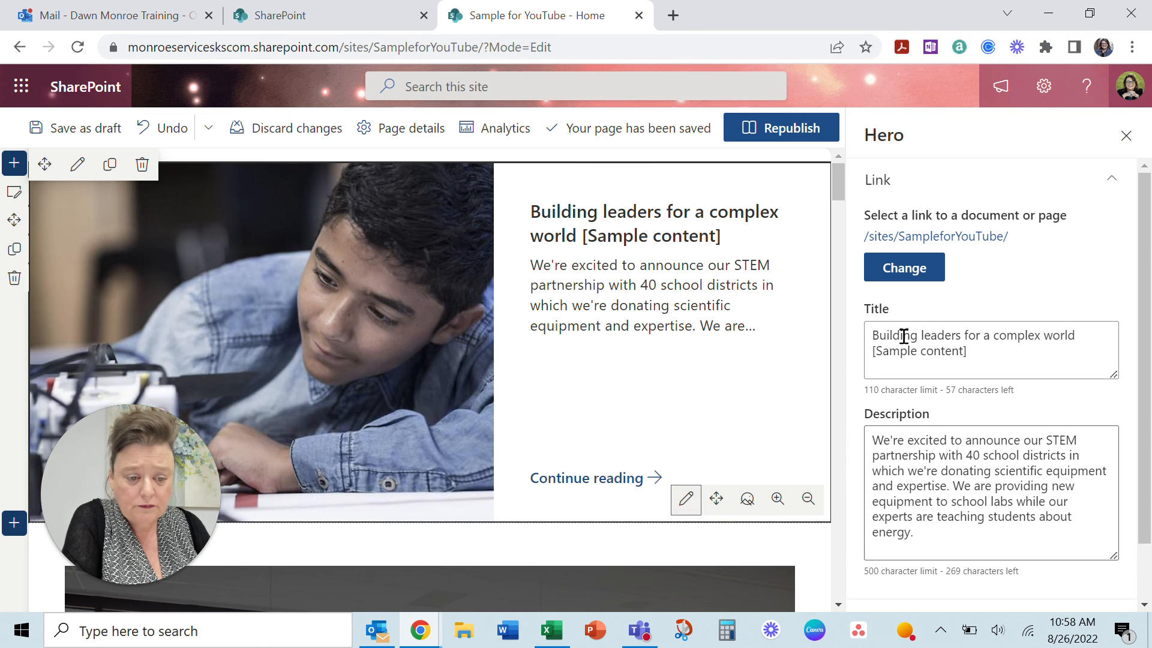
click(415, 334)
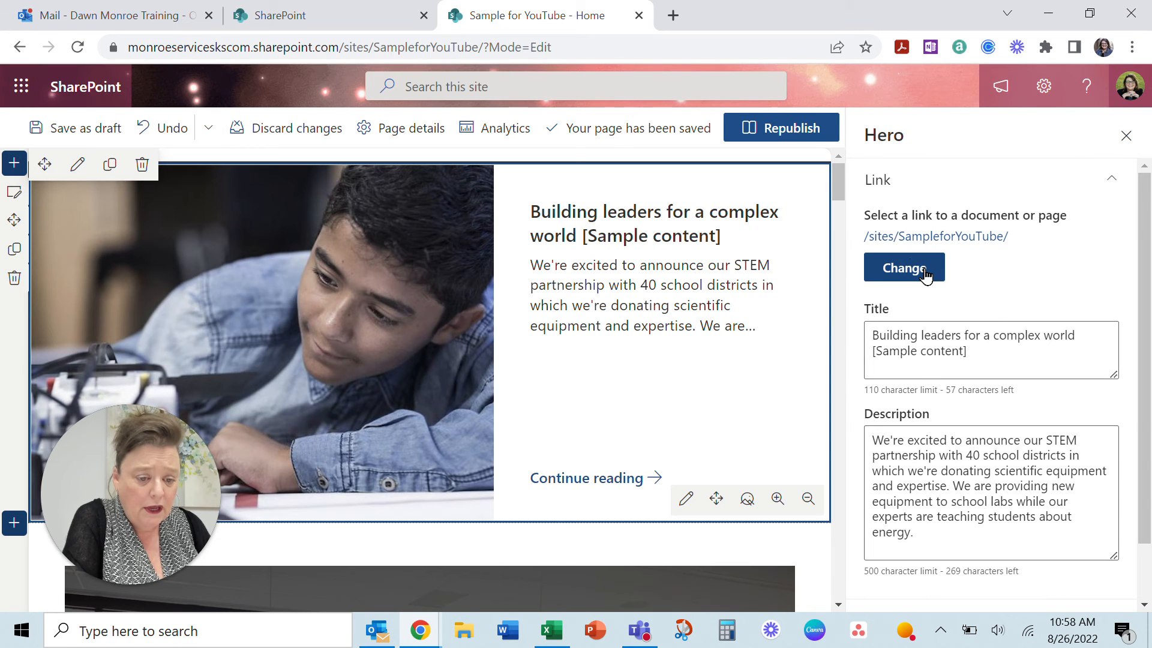
scroll(993, 276, down, 1)
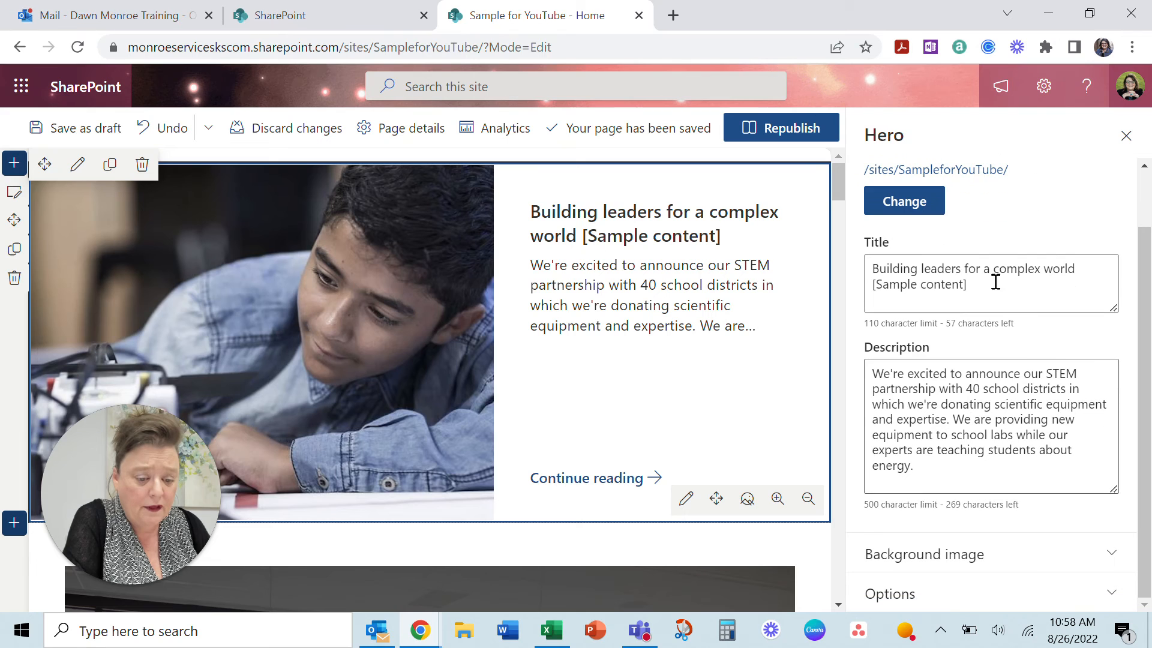
click(1114, 557)
scroll(1098, 504, down, 4)
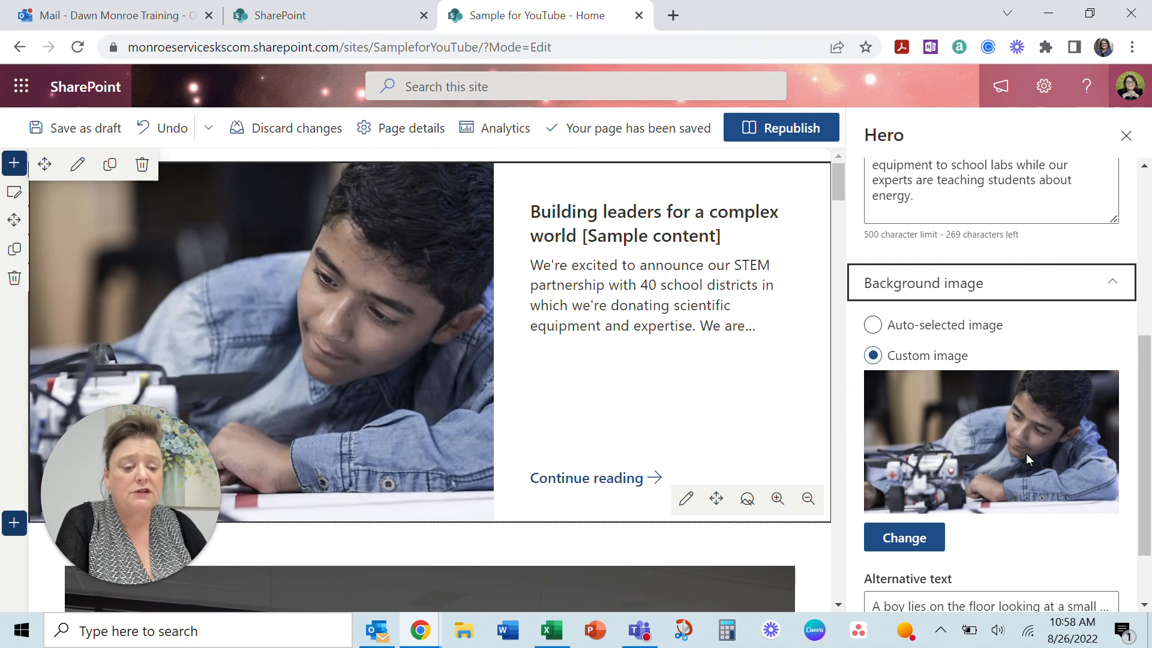
Check the Hero item's background image and alternative text settings, and republish the home page.
scroll(1016, 457, down, 1)
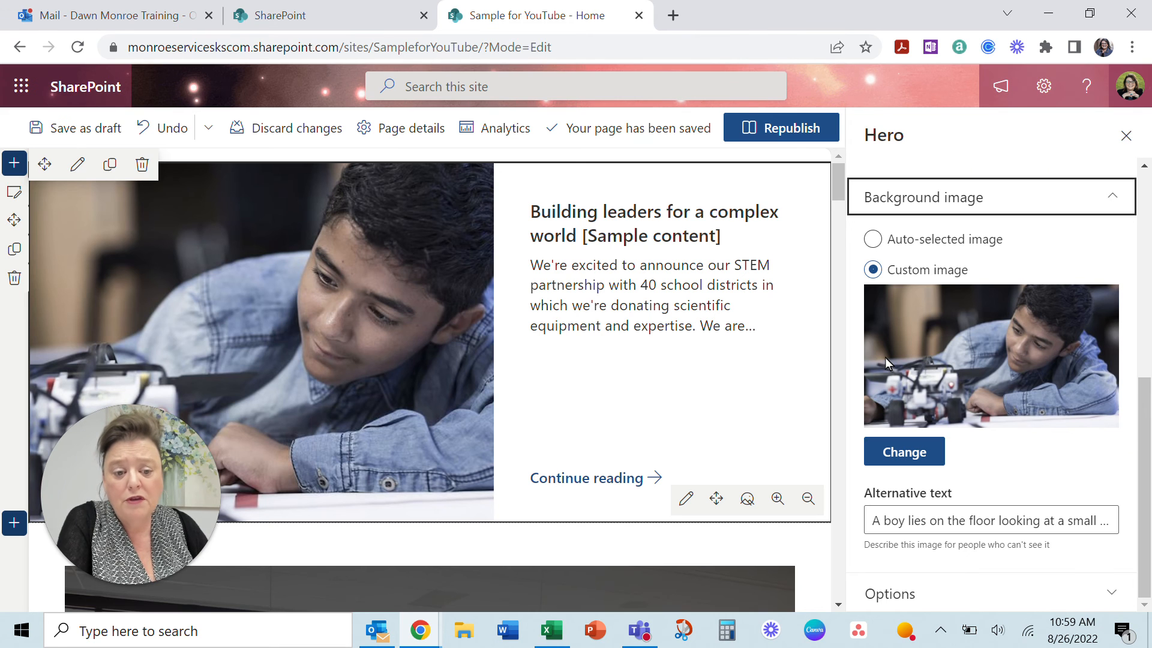
click(795, 131)
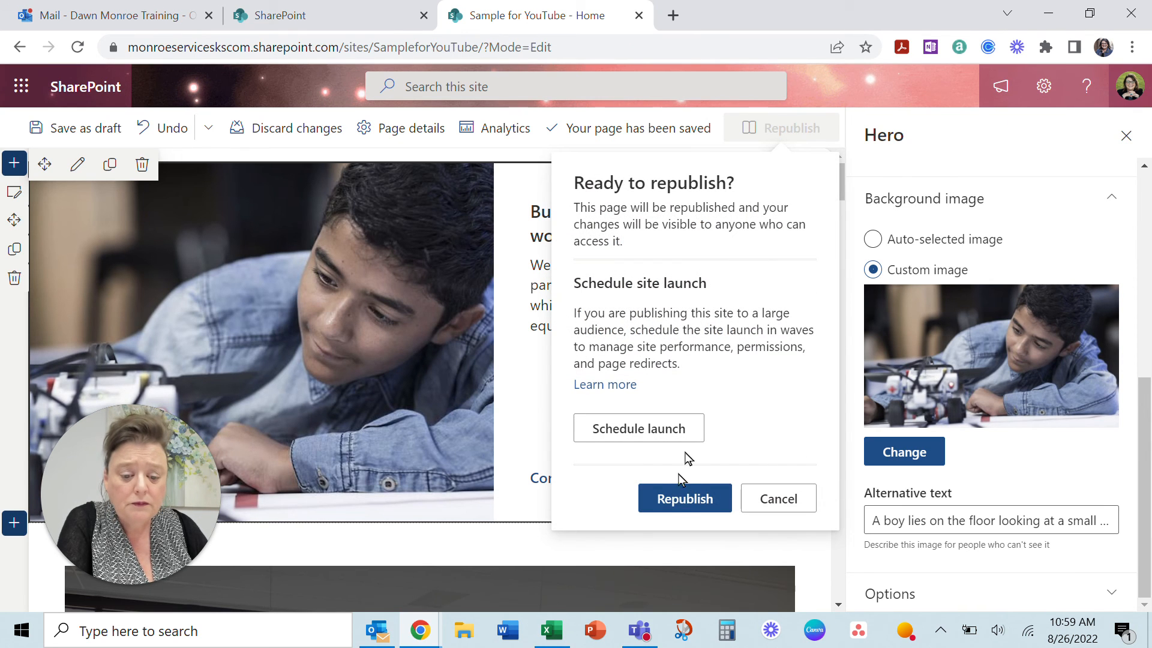
click(673, 496)
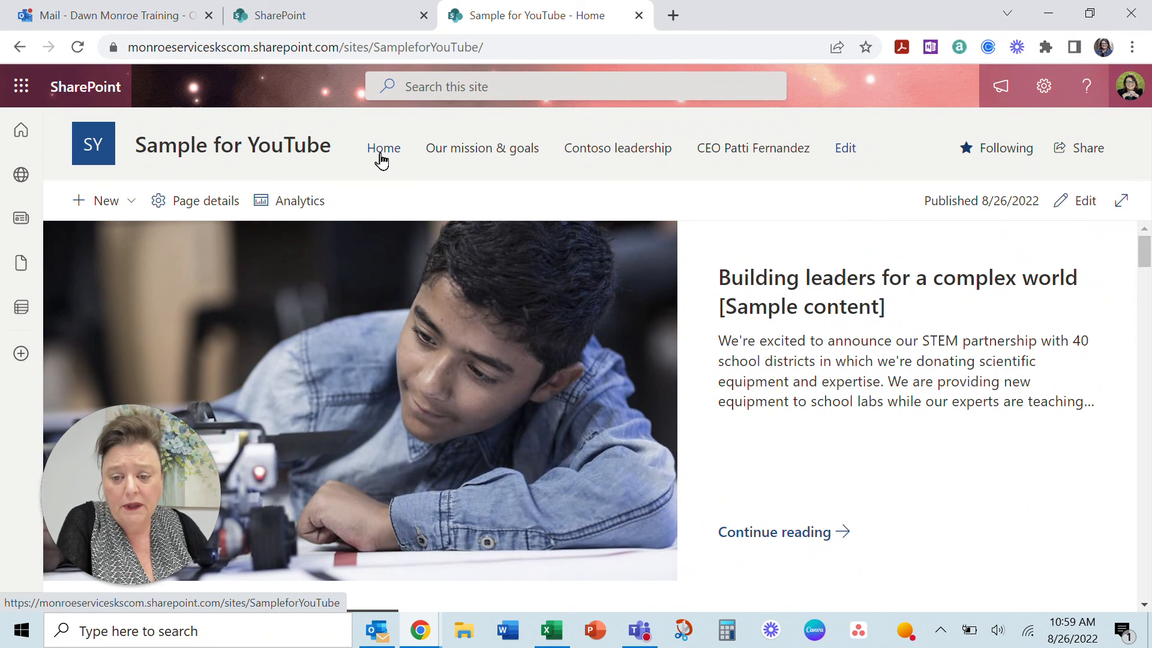
View the "Our mission & goals" page and look at its options for sending the page to others.
click(451, 151)
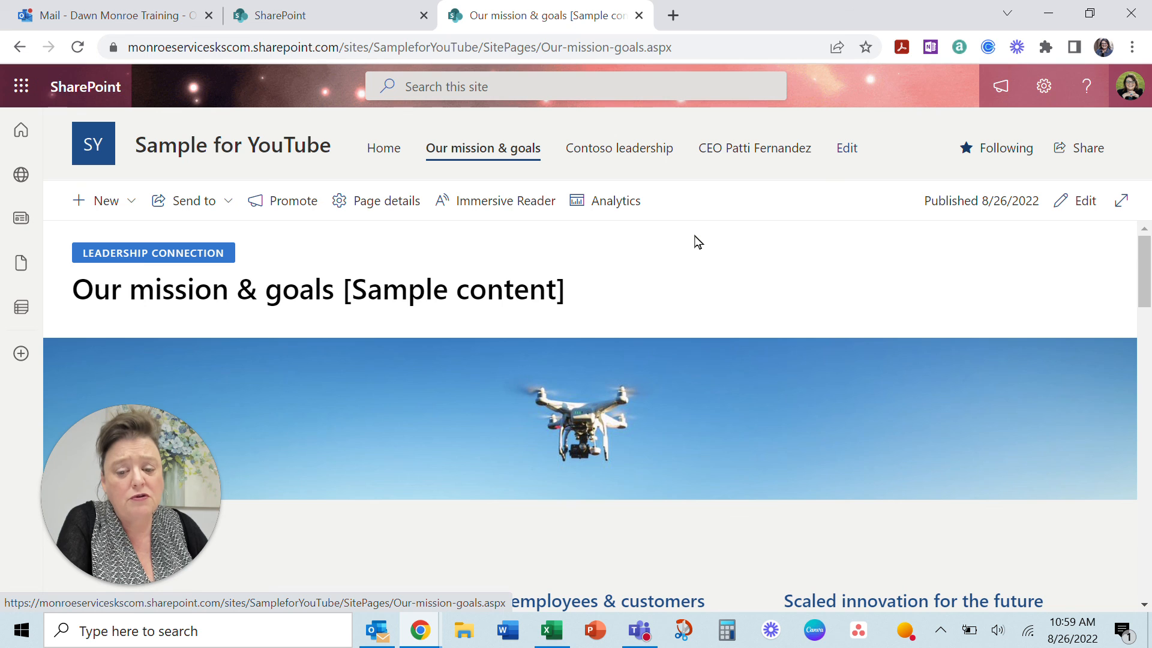
scroll(696, 240, down, 3)
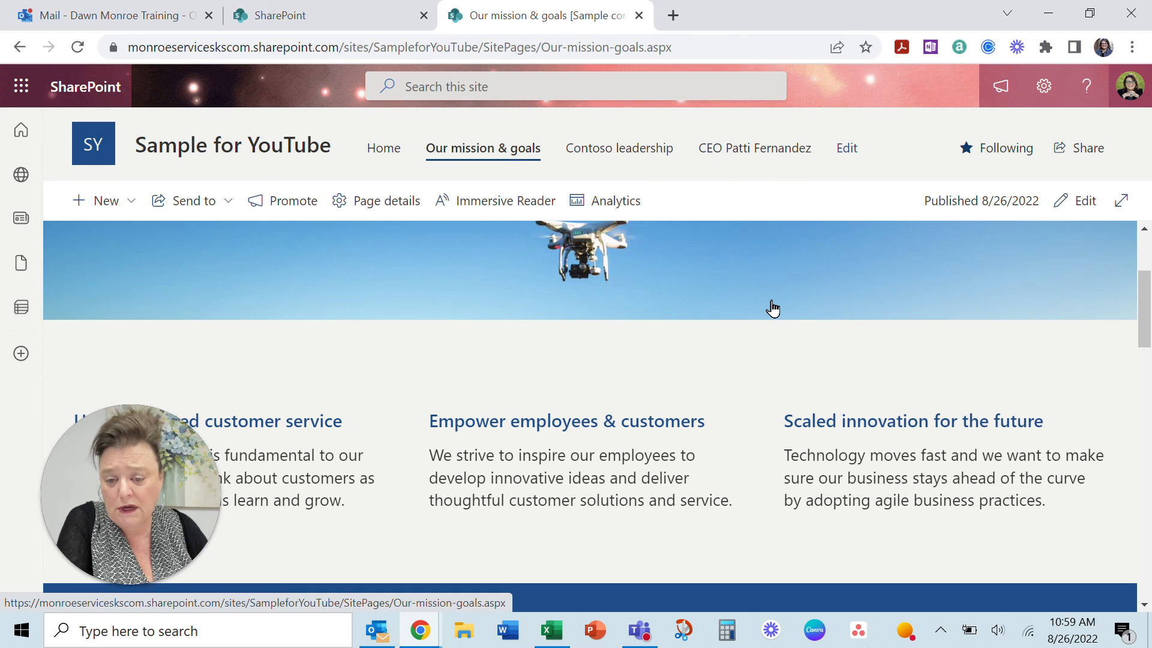
click(230, 208)
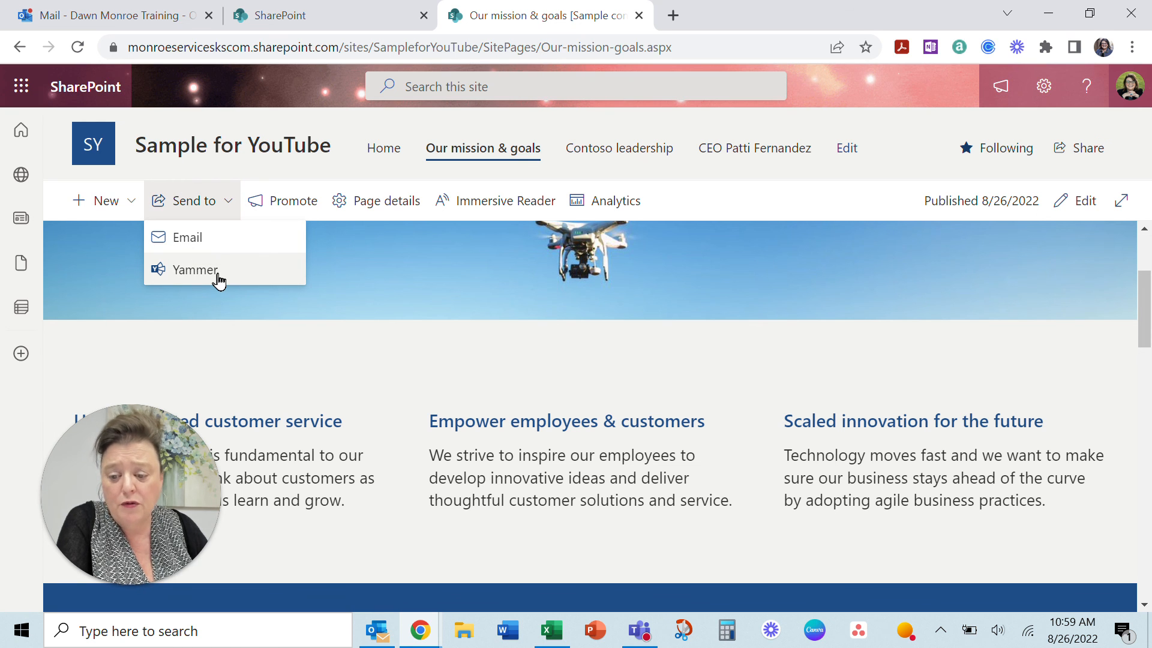
click(230, 204)
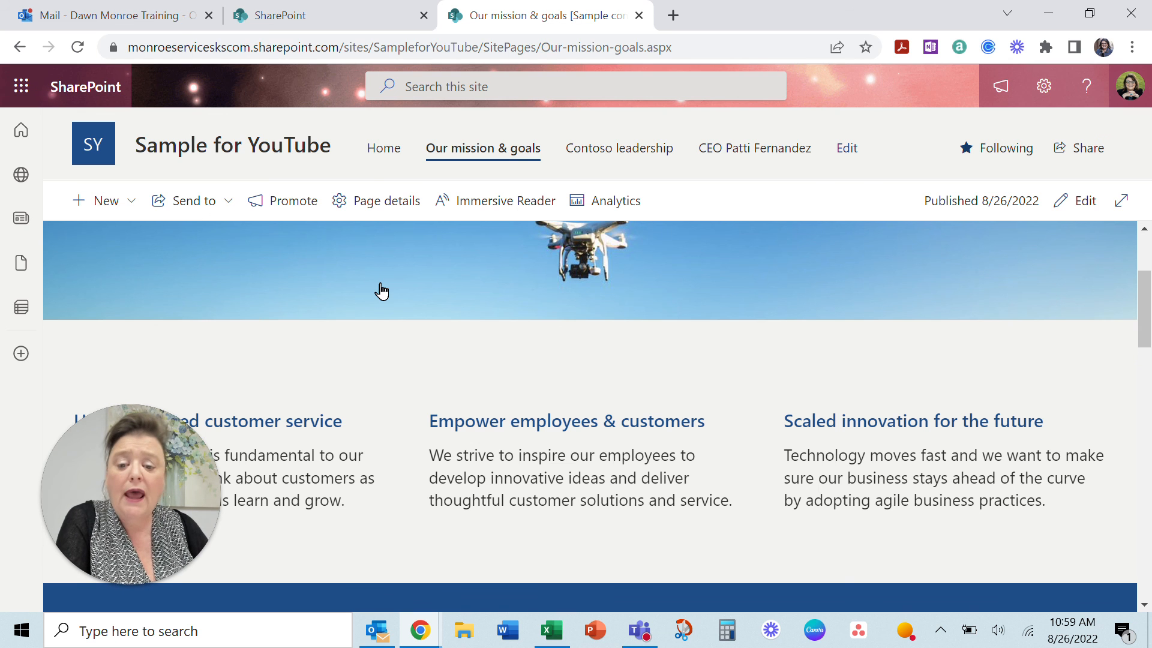
Return to the site's home page and review the site sharing options without adding anyone.
click(378, 152)
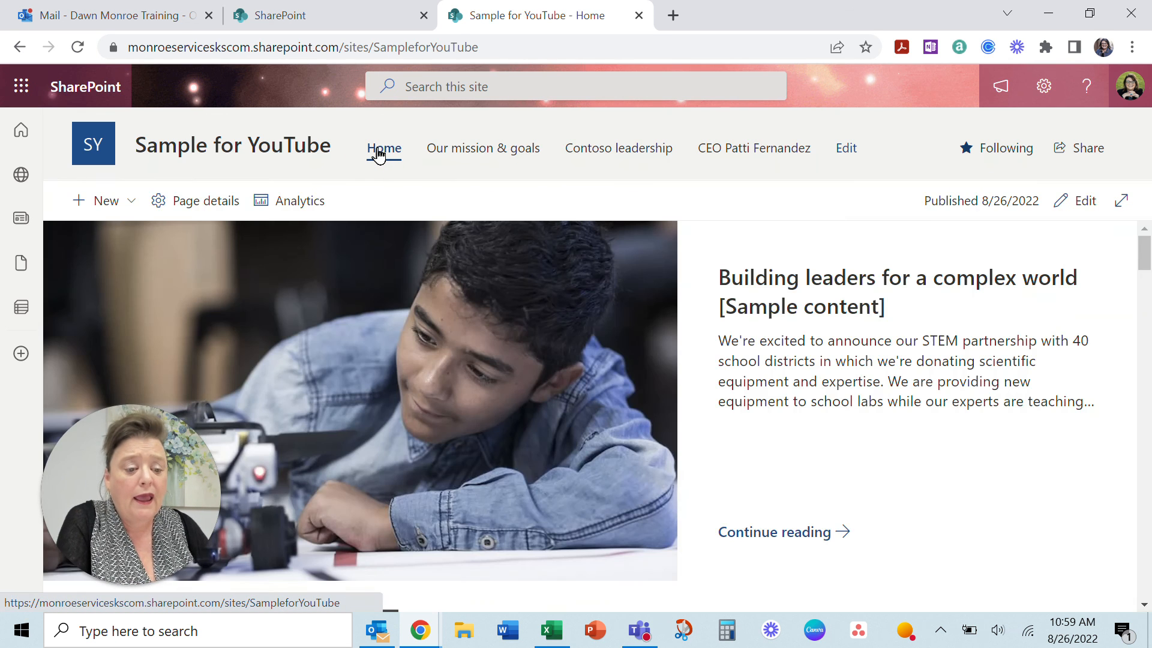
click(1076, 155)
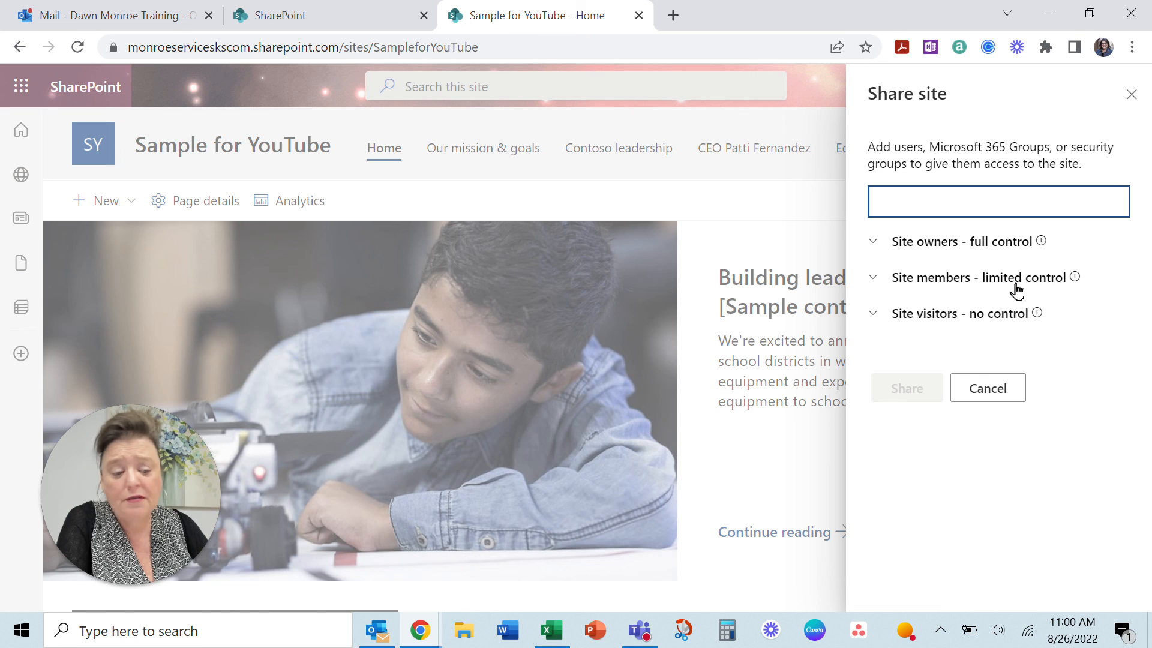
click(1131, 96)
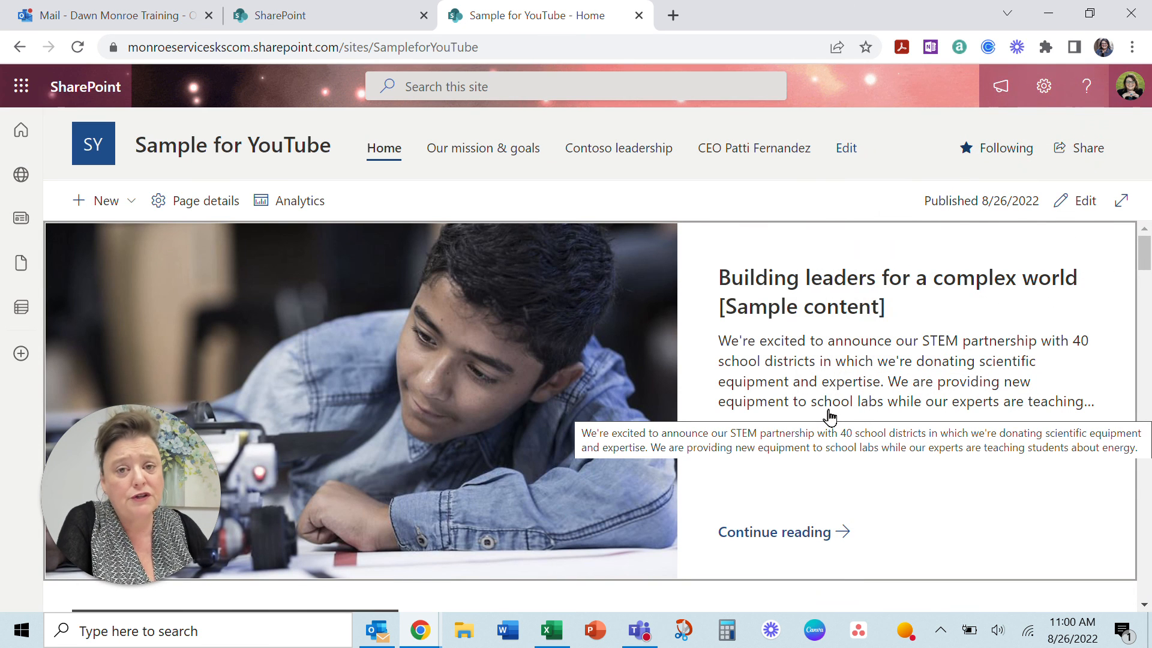